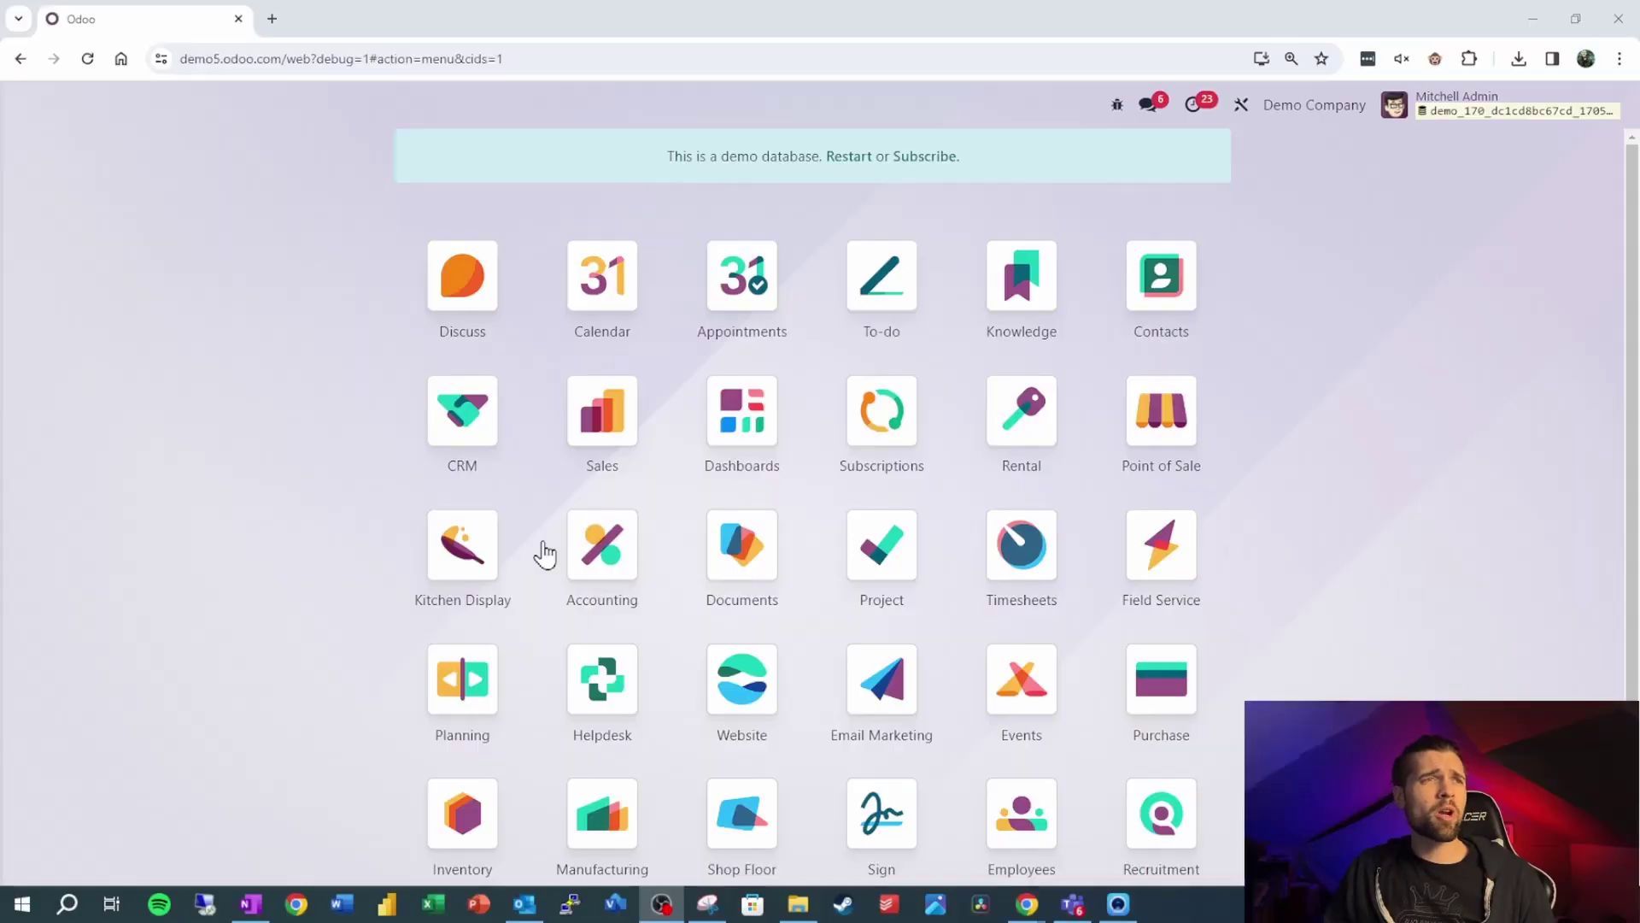
- Open the Sales app in Studio and show the Quotation / Order report's actions menu
{"action": "left_click", "coordinate": [598, 434]}
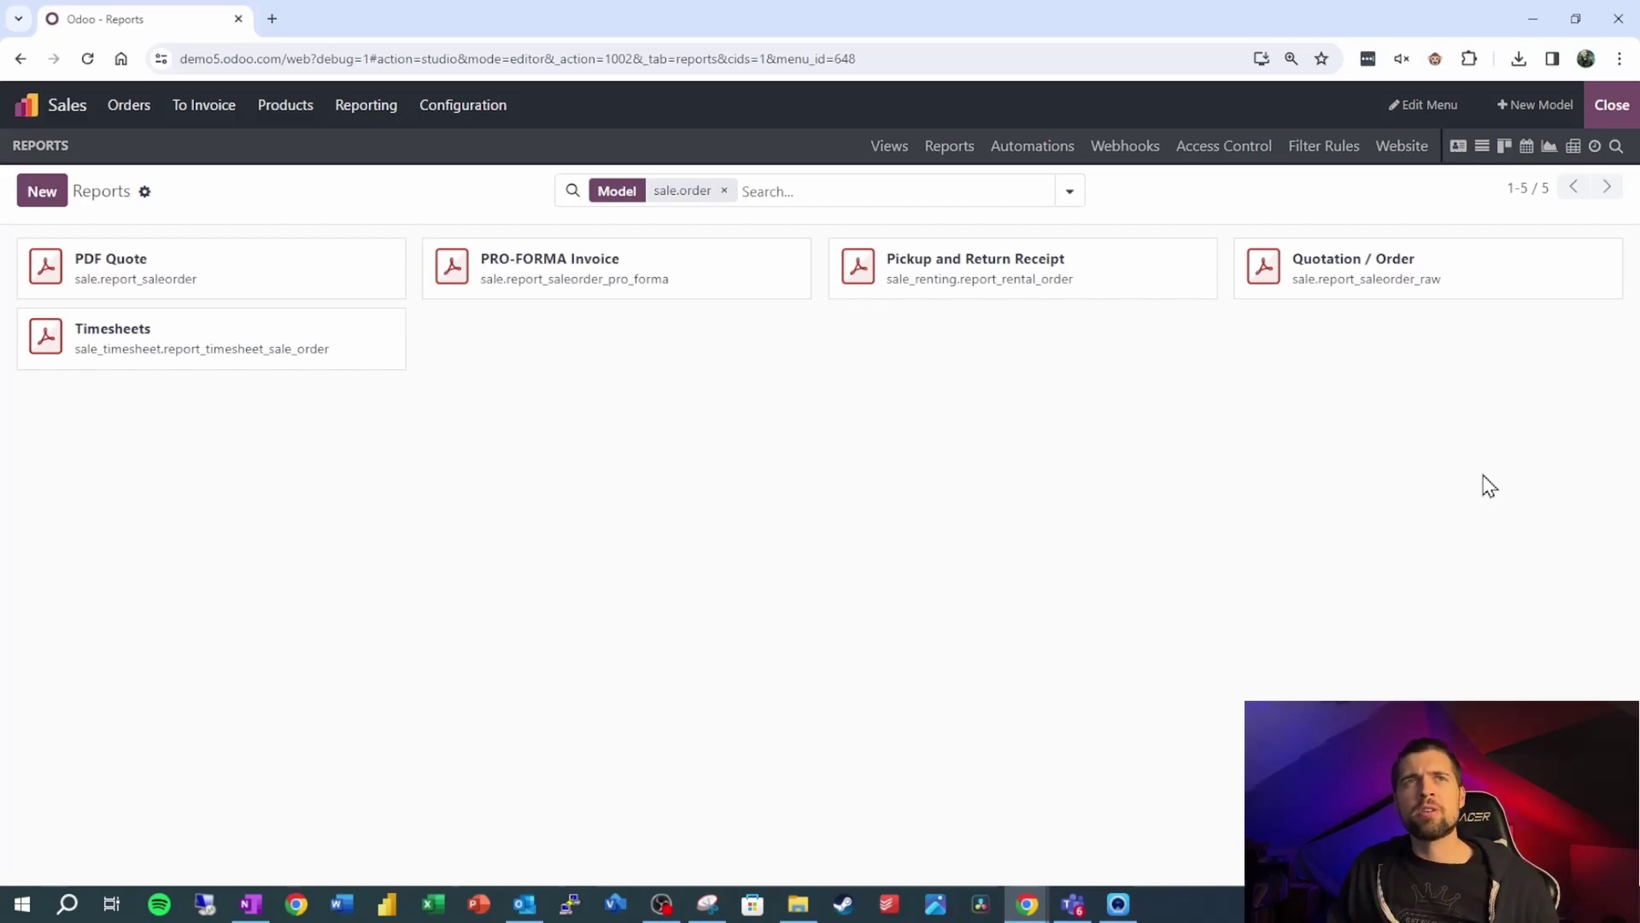
{"action": "left_click", "coordinate": [1612, 260]}
- Duplicate the Quotation / Order report and inspect its report_saleorder_raw copy(1) view
{"action": "left_click", "coordinate": [1580, 323]}
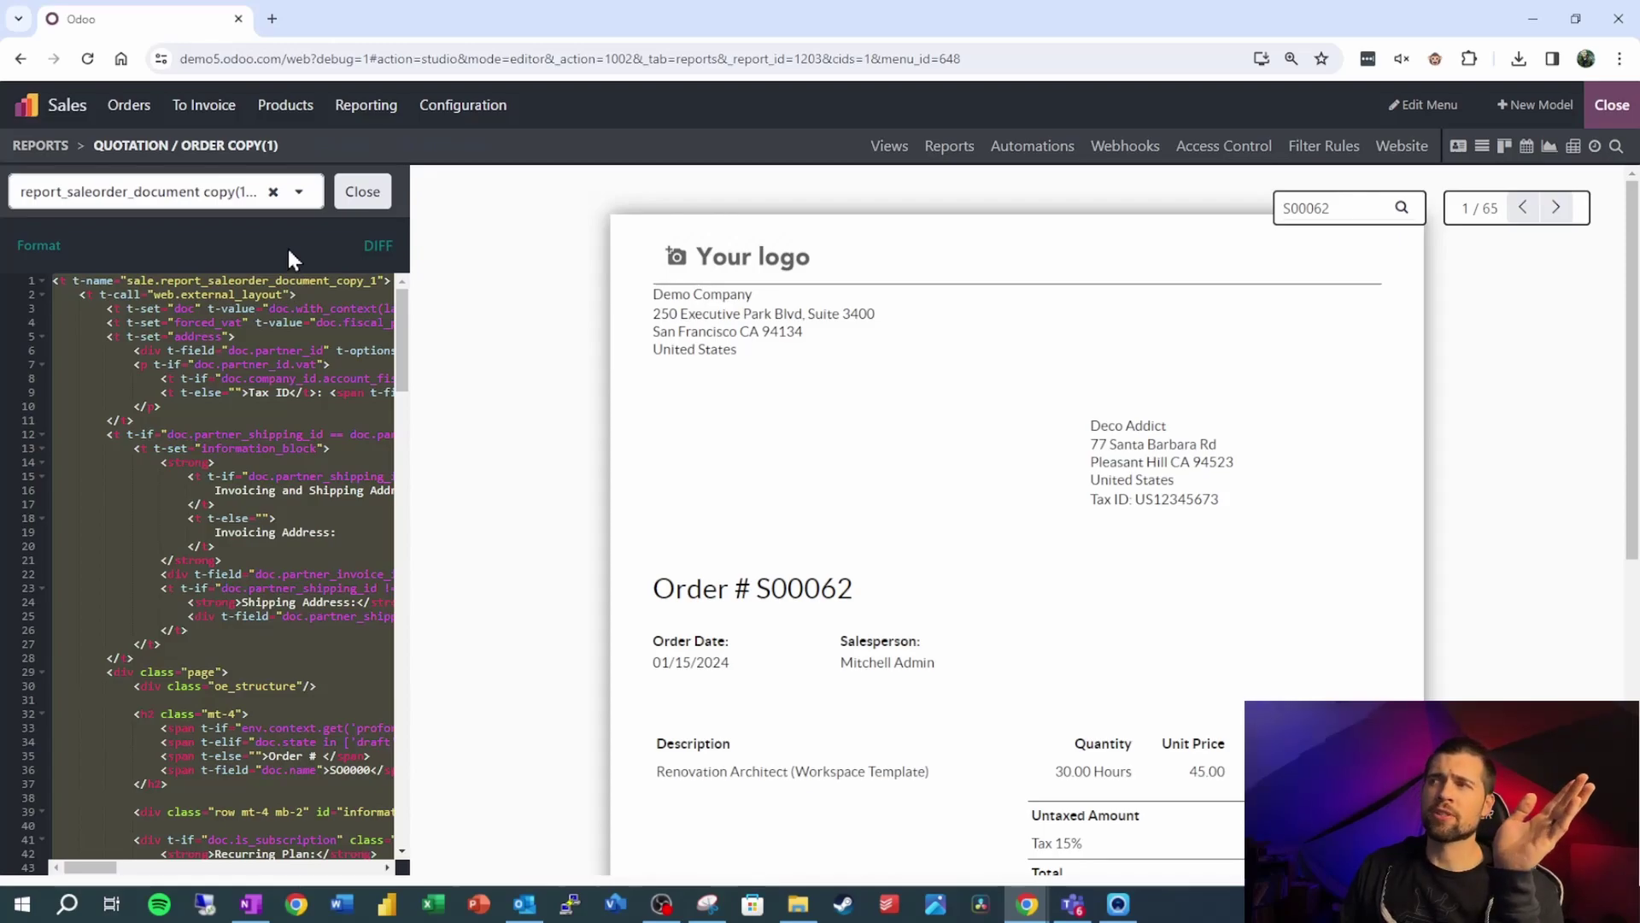
{"action": "left_click", "coordinate": [299, 191]}
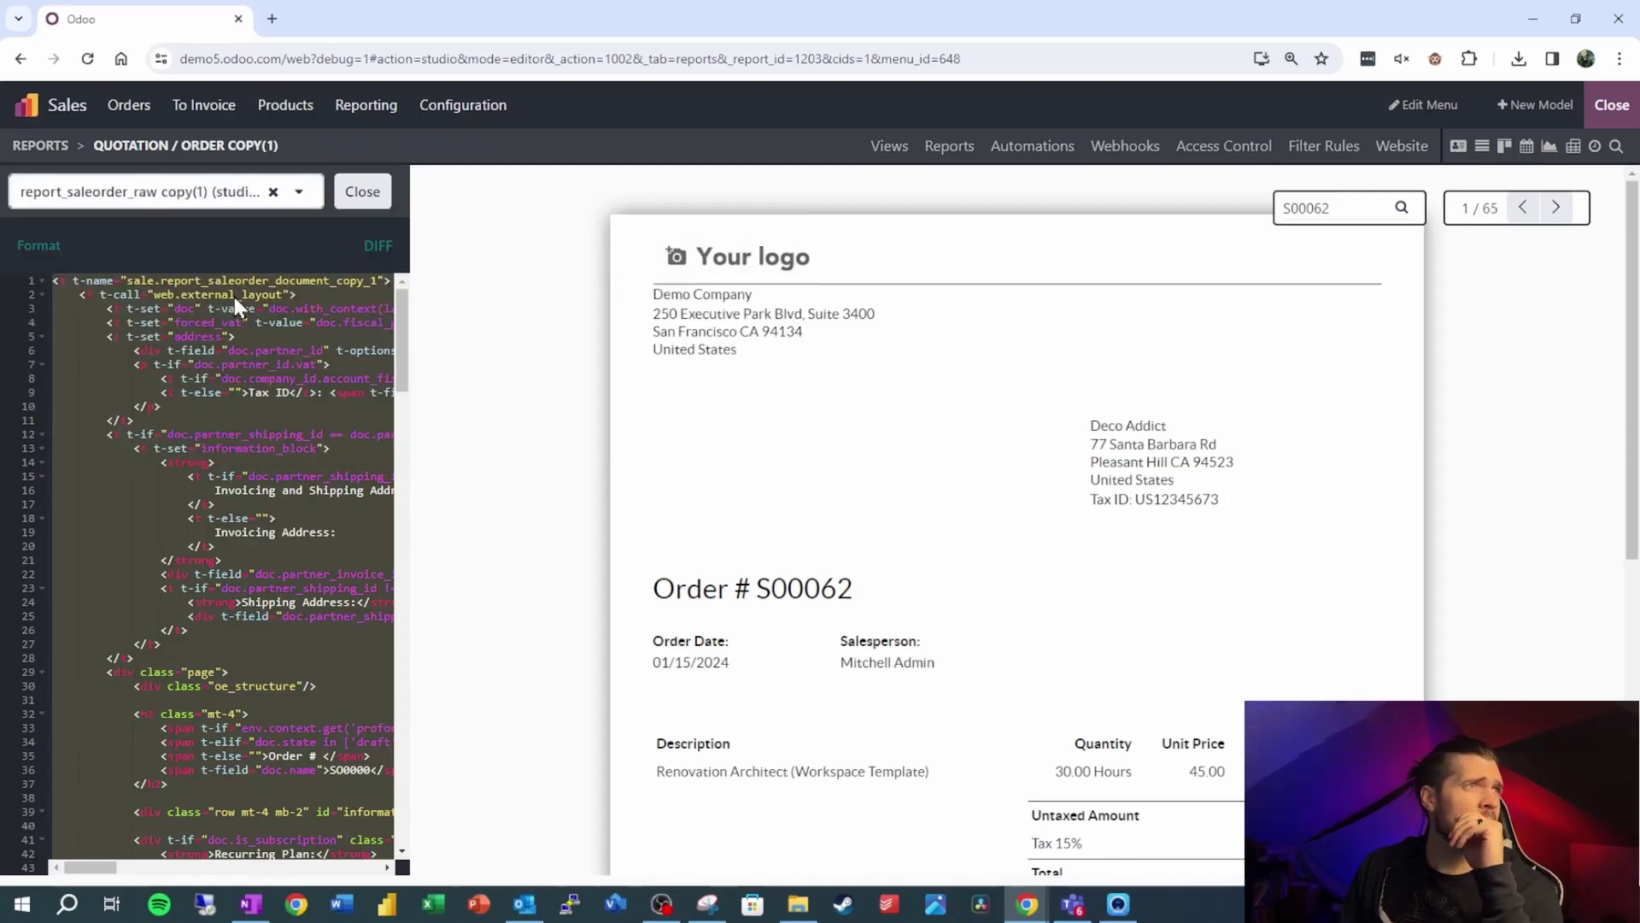
{"action": "left_click", "coordinate": [232, 283]}
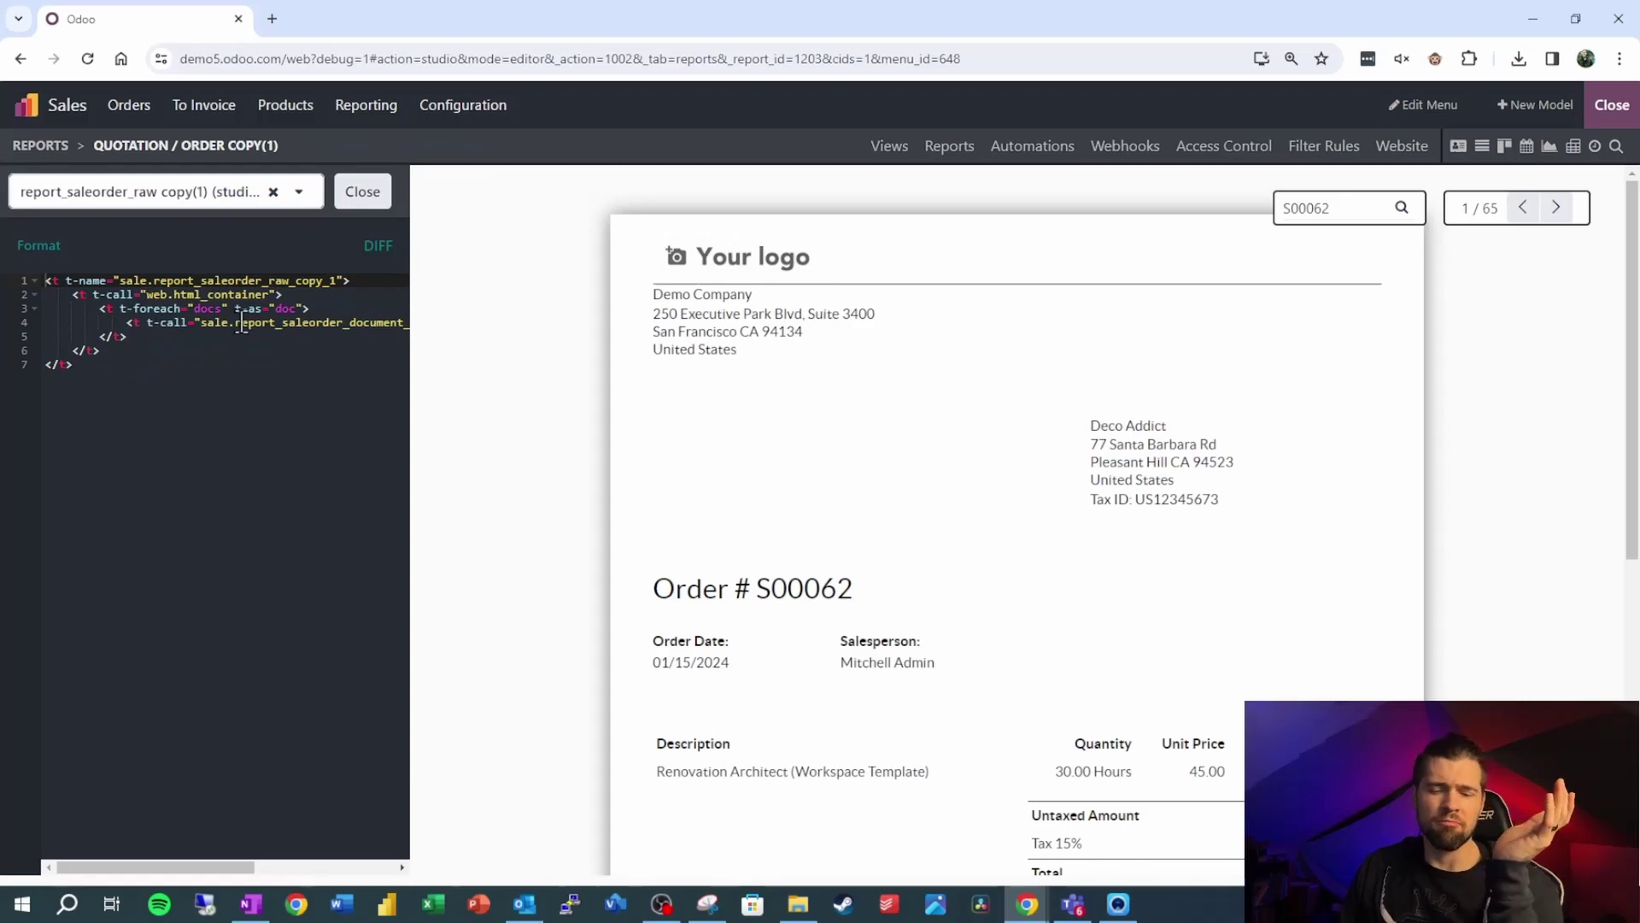
{"action": "left_click_drag", "start_coordinate": [245, 320], "coordinate": [441, 339]}
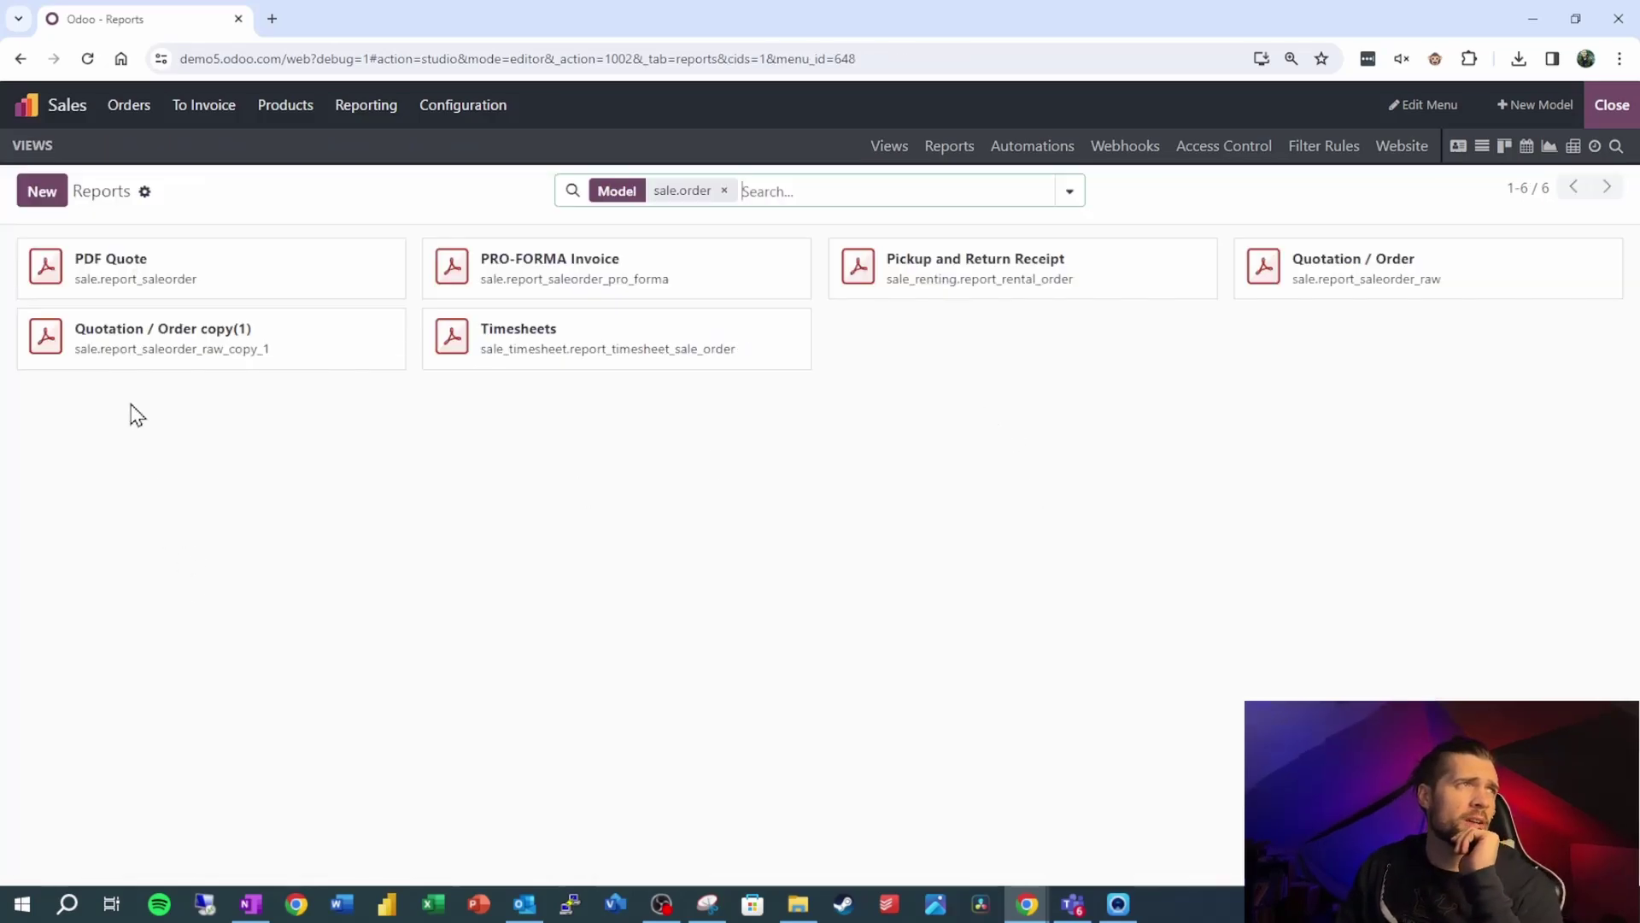
- Start creating a new sales report from the Reports list
{"action": "left_click", "coordinate": [55, 201]}
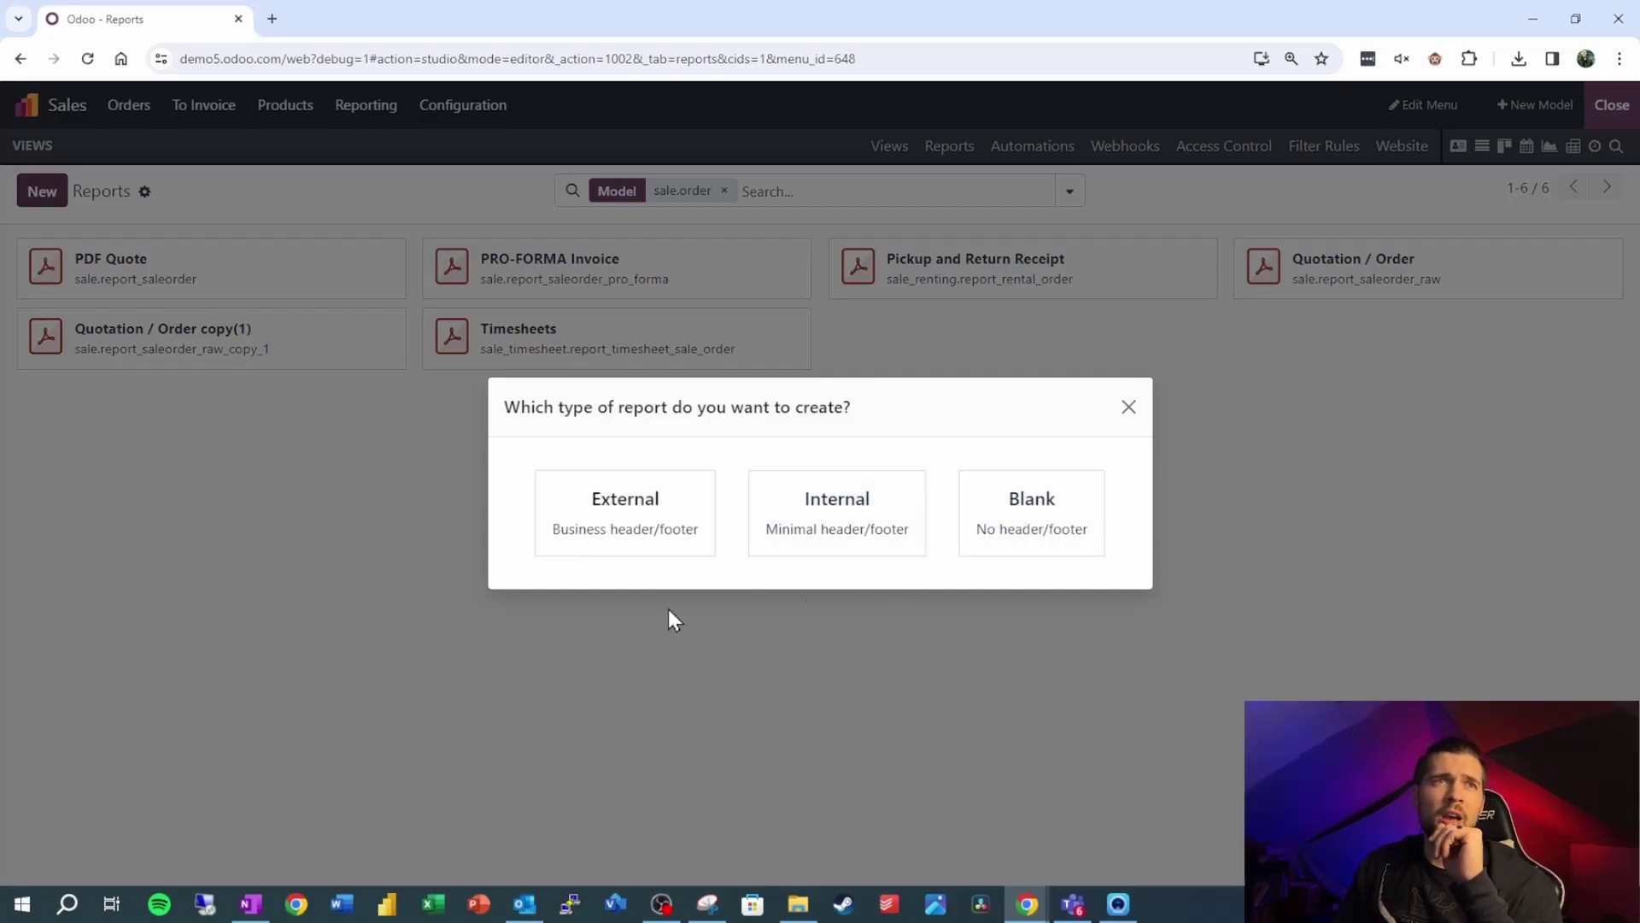
- Create an External report and duplicate the browser tab
{"action": "left_click", "coordinate": [654, 551]}
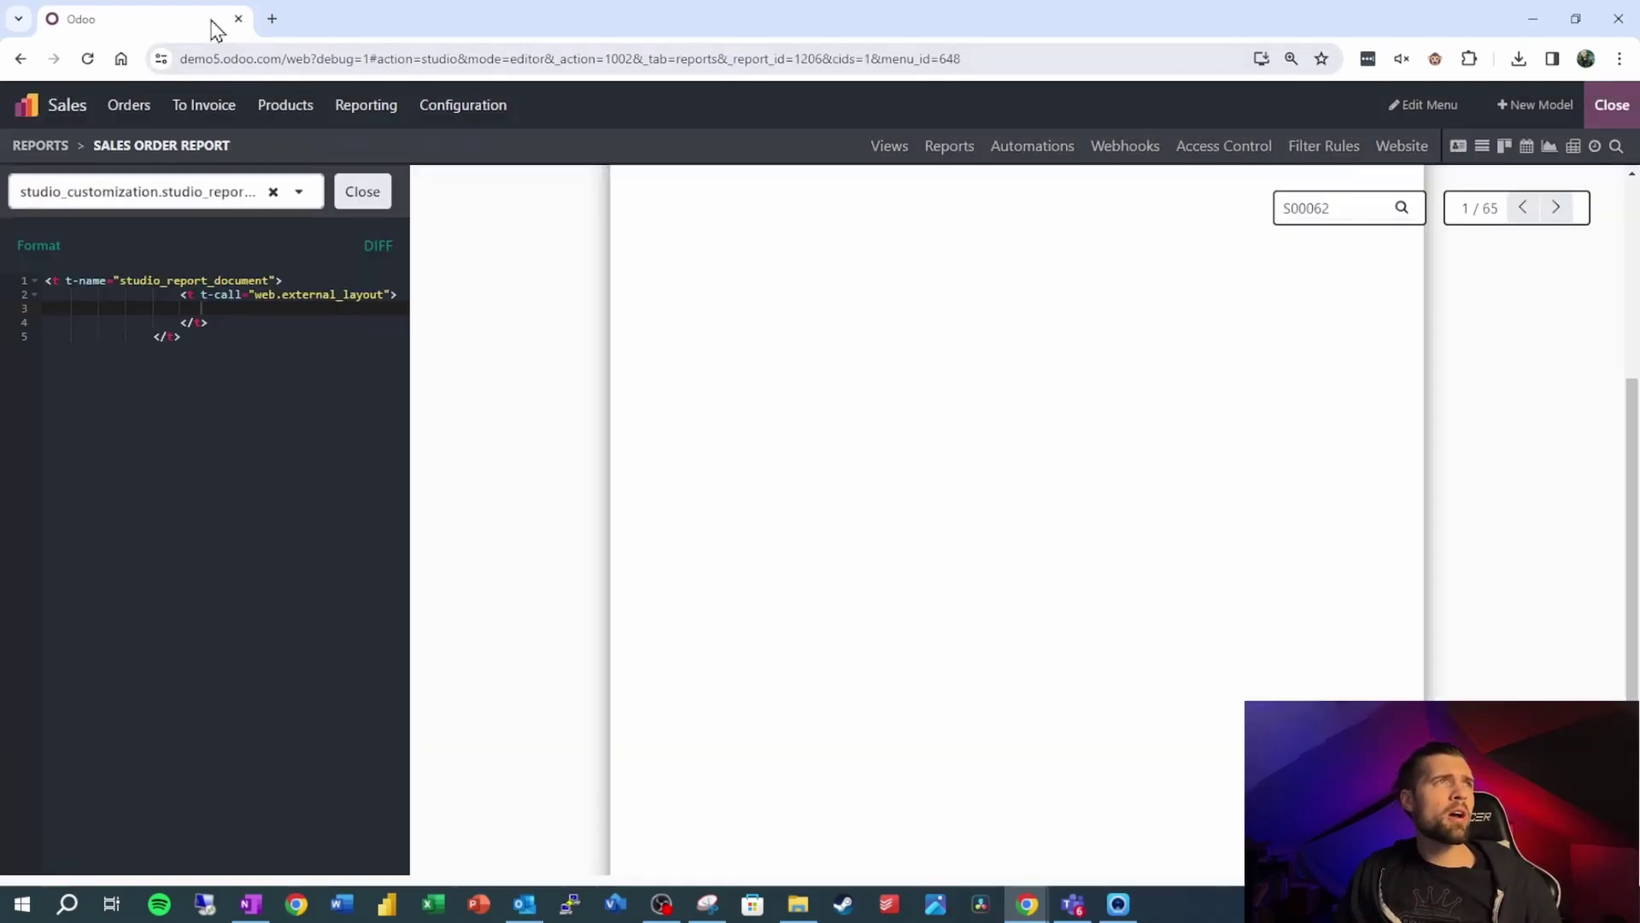
{"action": "right_click", "coordinate": [212, 21]}
{"action": "left_click", "coordinate": [289, 188]}
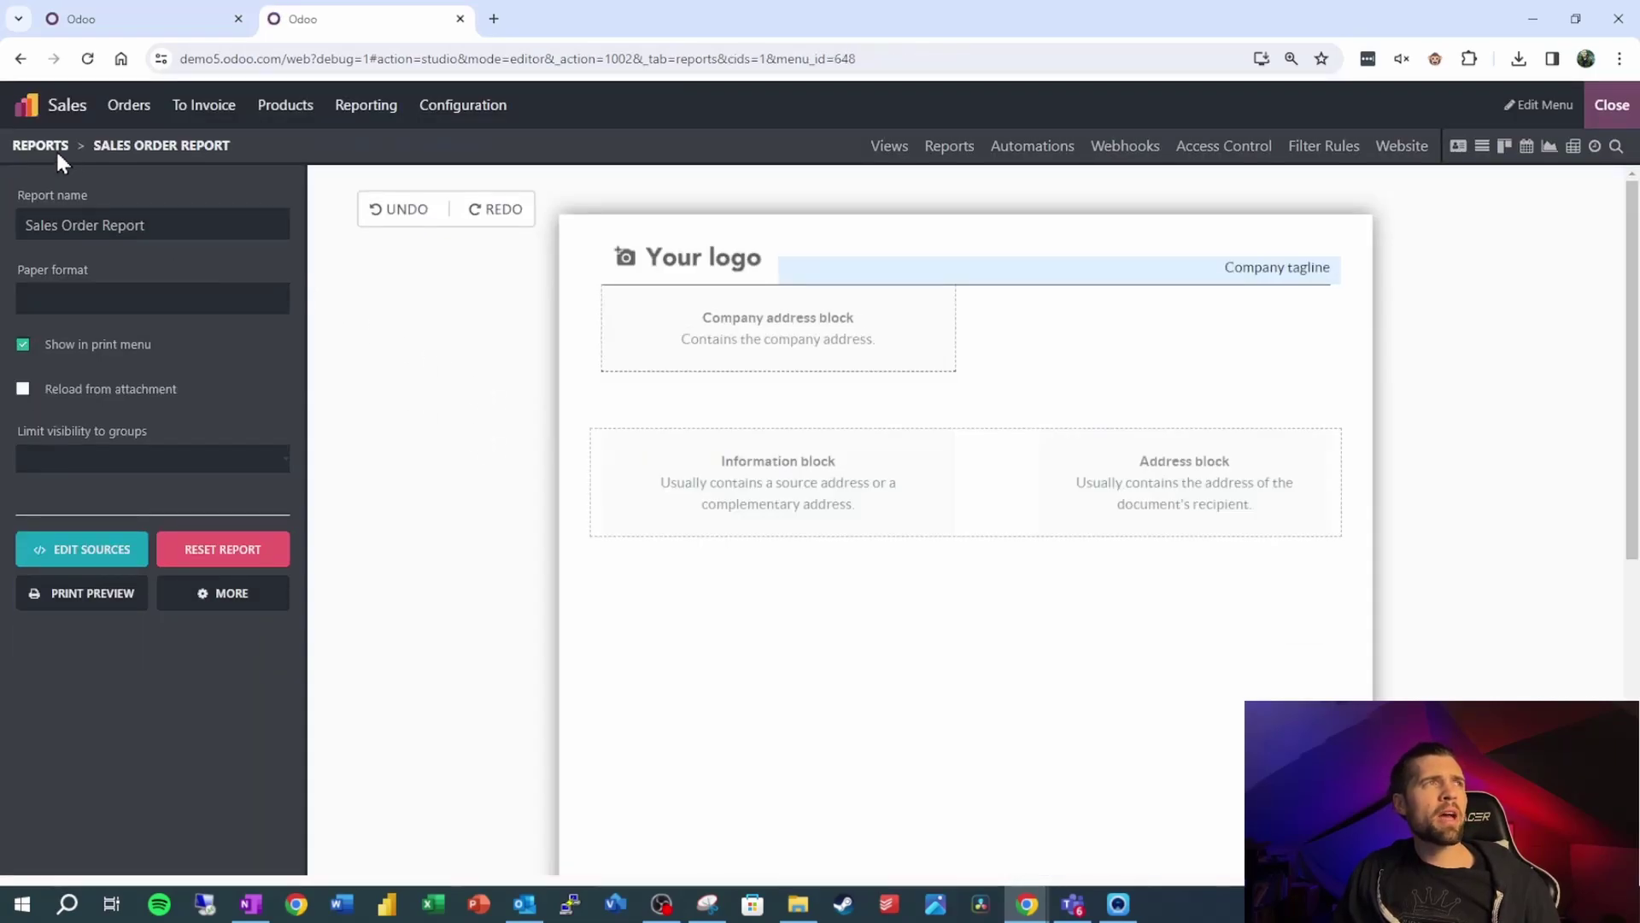
- In the second tab, open Quotation / Order's source and select template lines 3–167
{"action": "left_click", "coordinate": [57, 151]}
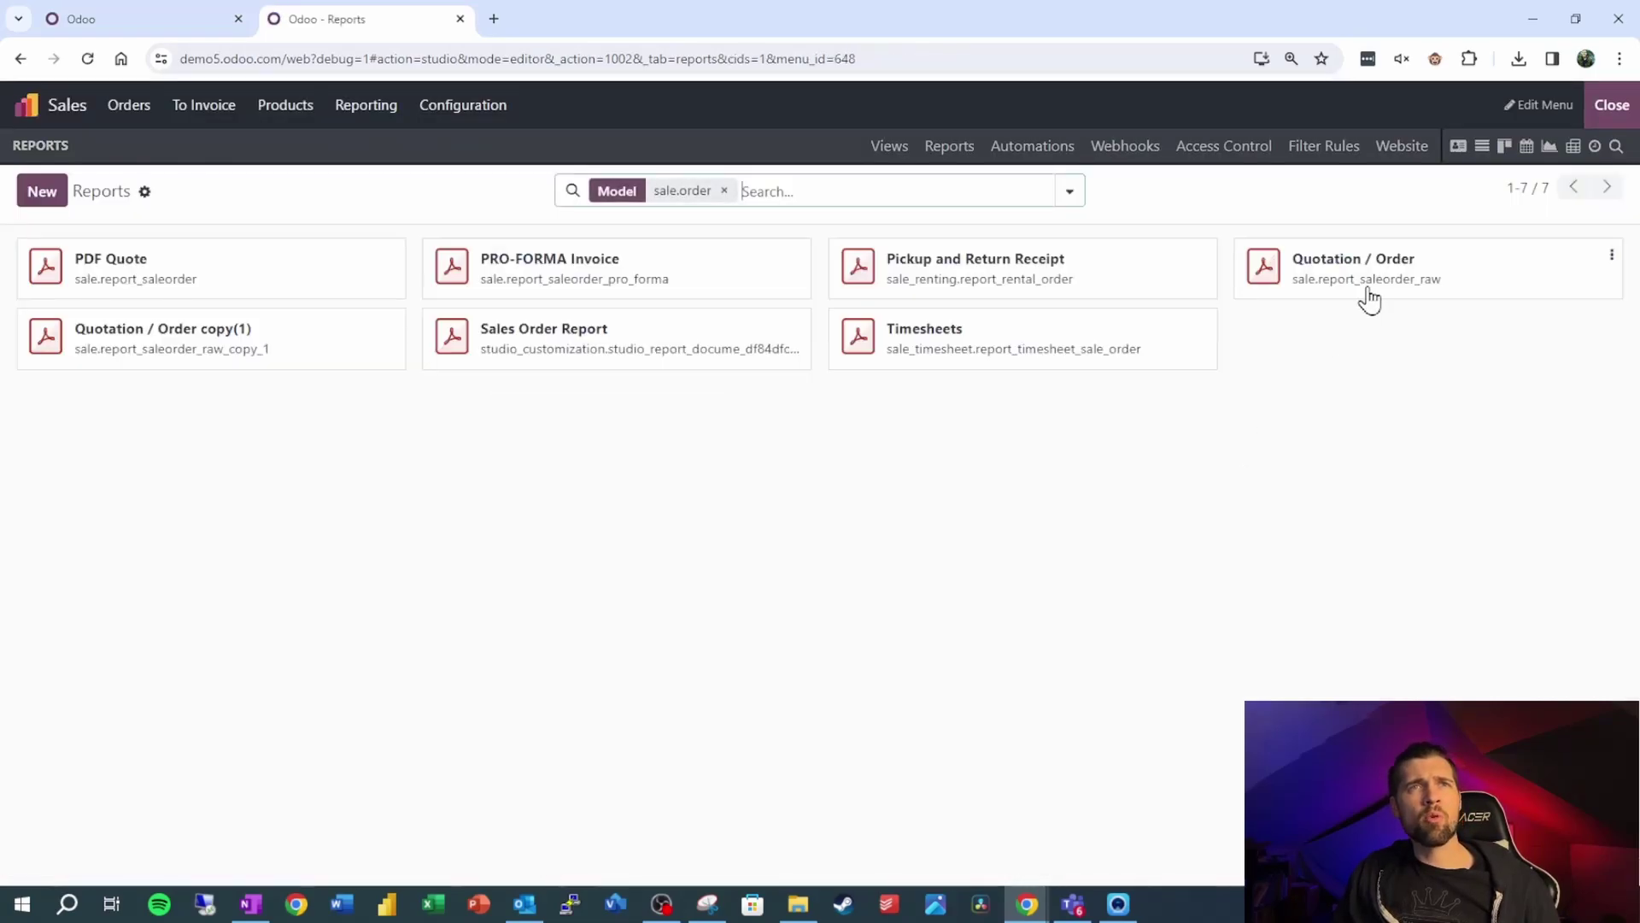
{"action": "left_click", "coordinate": [1369, 294]}
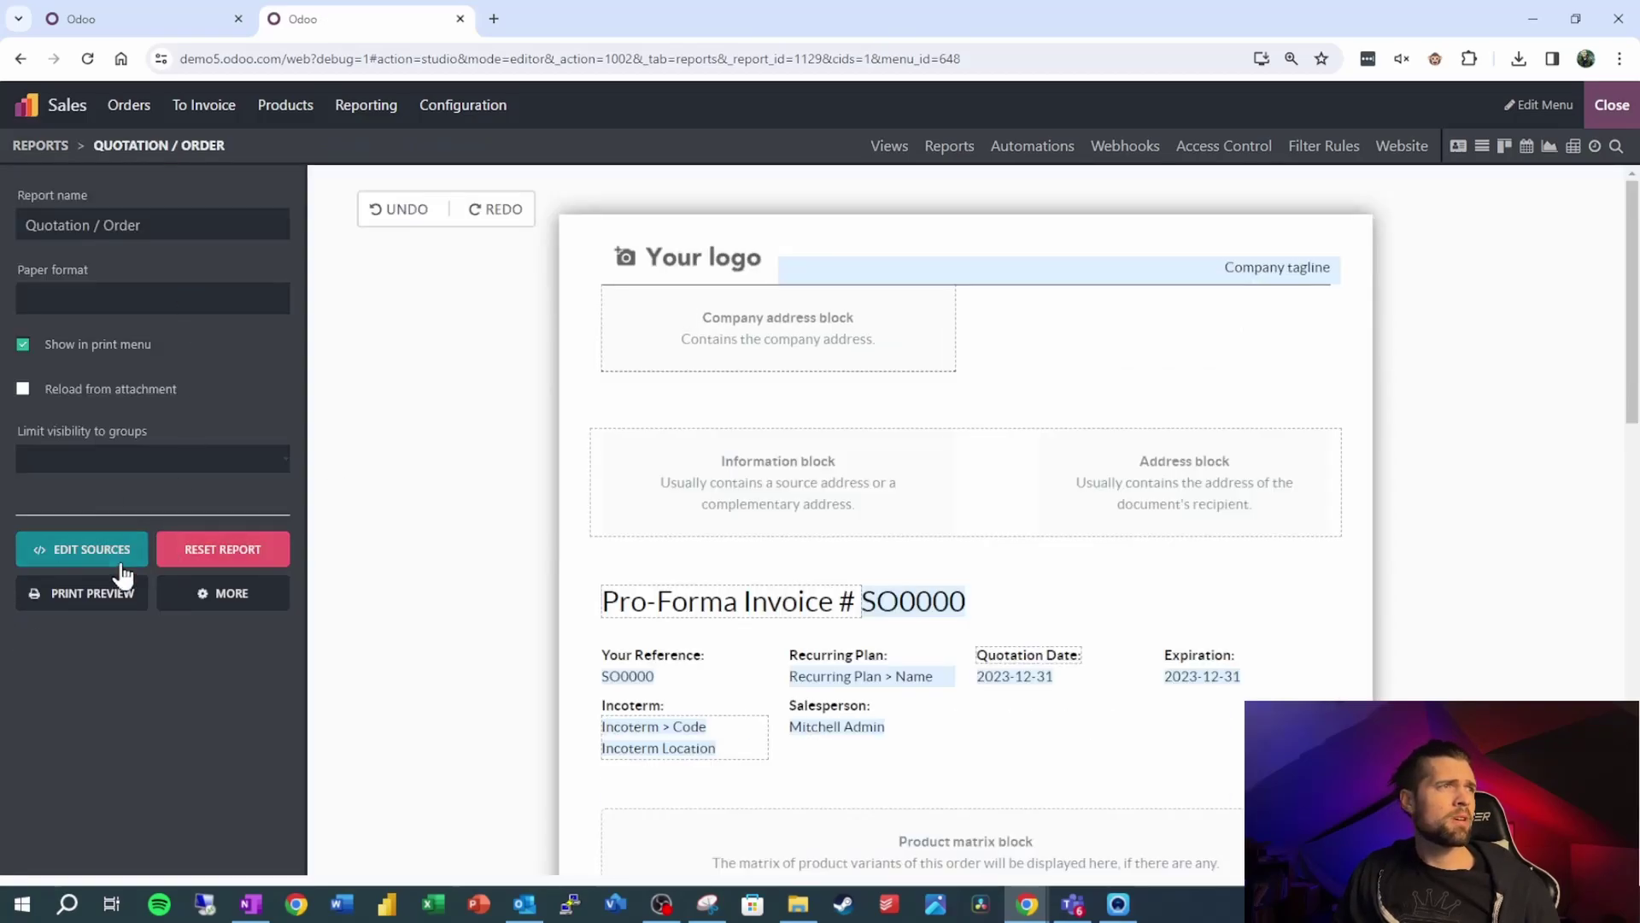
{"action": "left_click", "coordinate": [81, 549]}
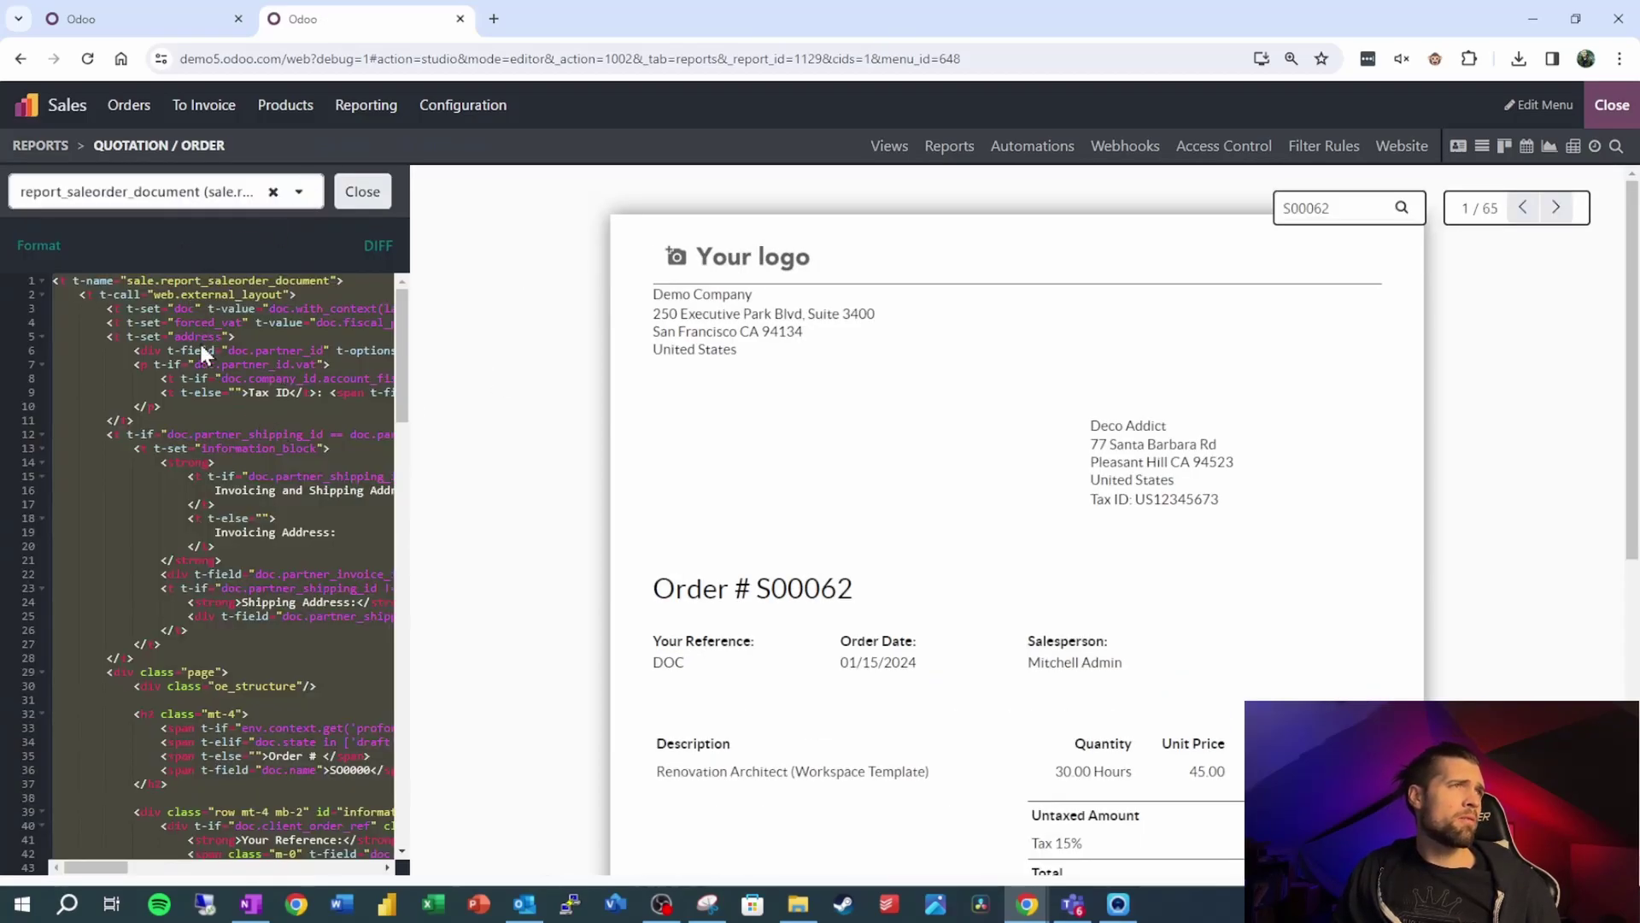
{"action": "left_click", "coordinate": [88, 306]}
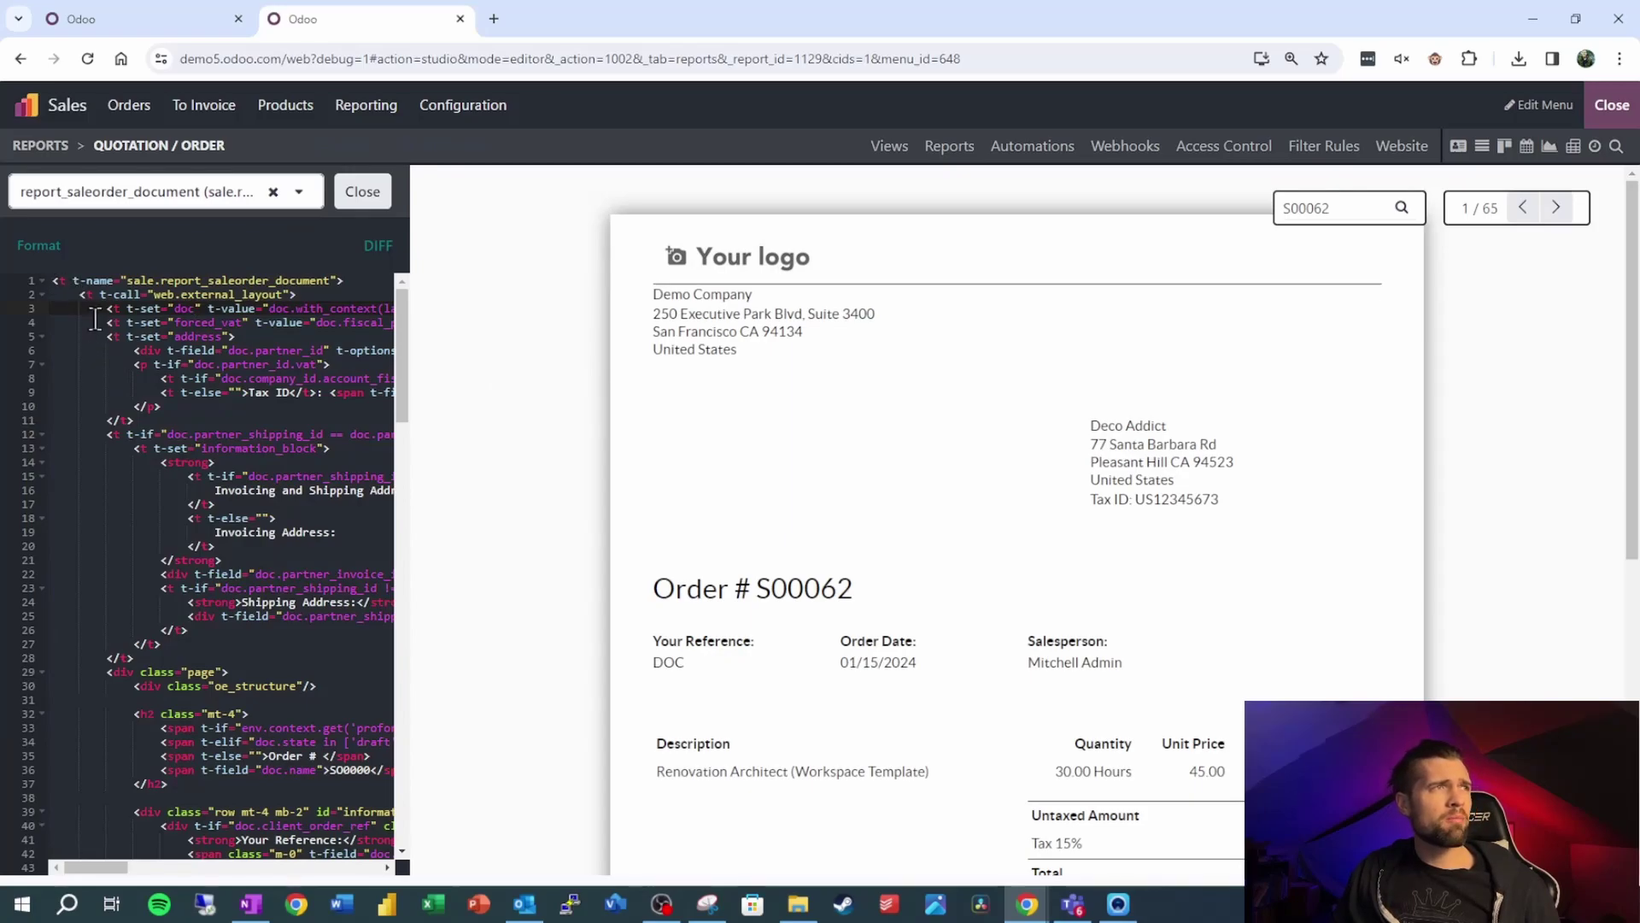
{"action": "left_click_drag", "start_coordinate": [109, 313], "coordinate": [280, 826]}
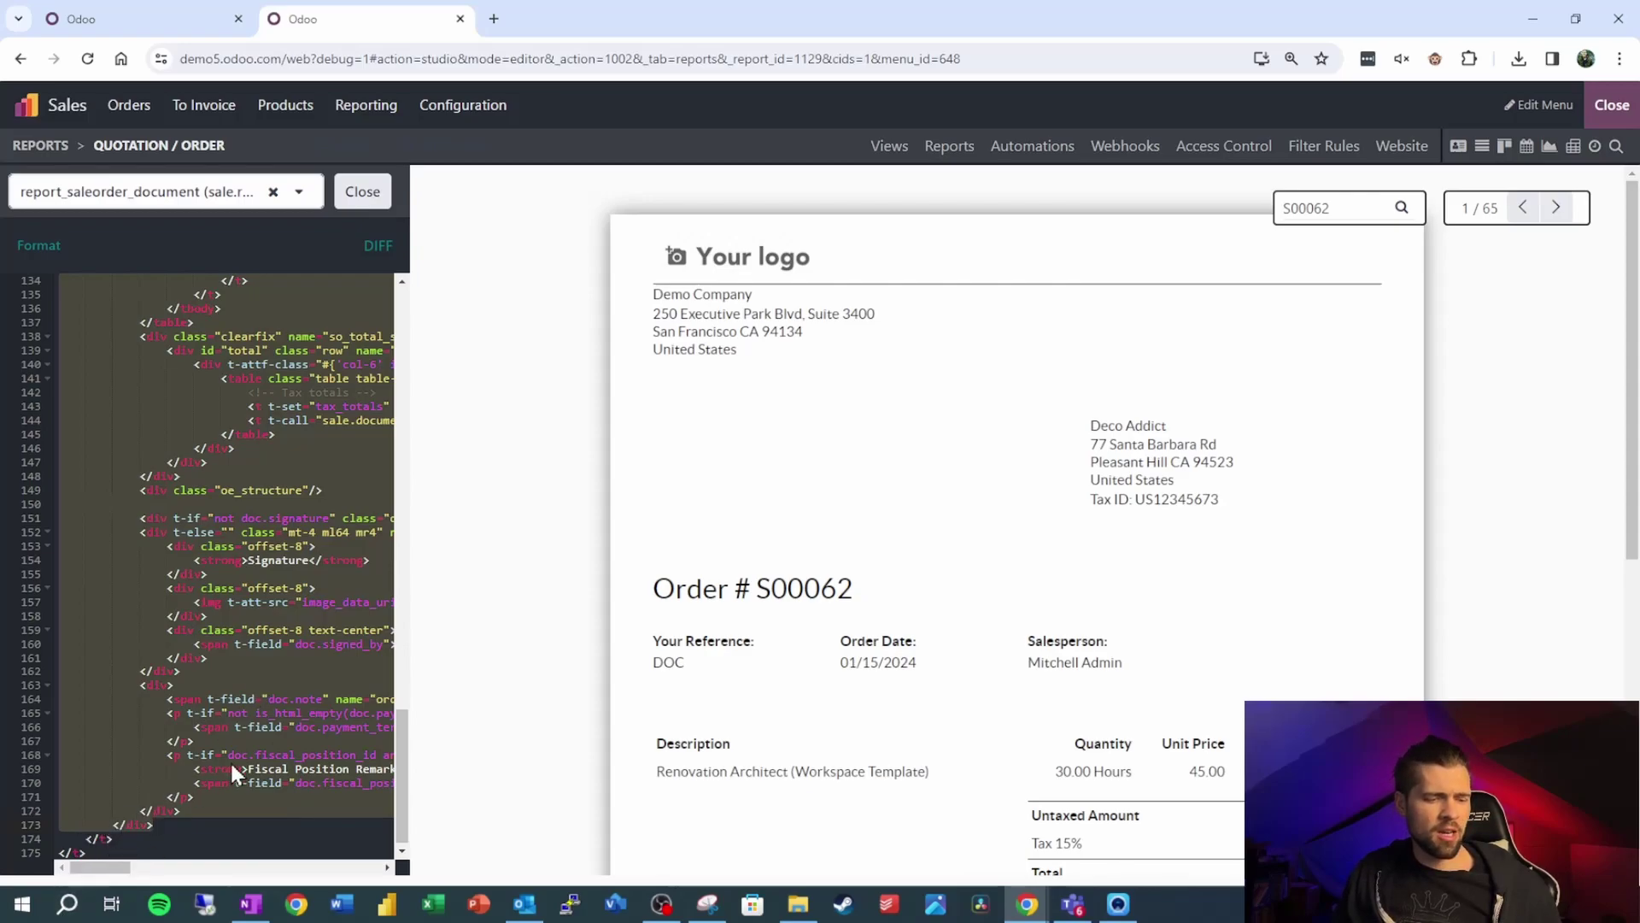
- Paste the copied quotation template at line 3 of the Sales Order Report source and save
{"action": "left_click", "coordinate": [162, 4]}
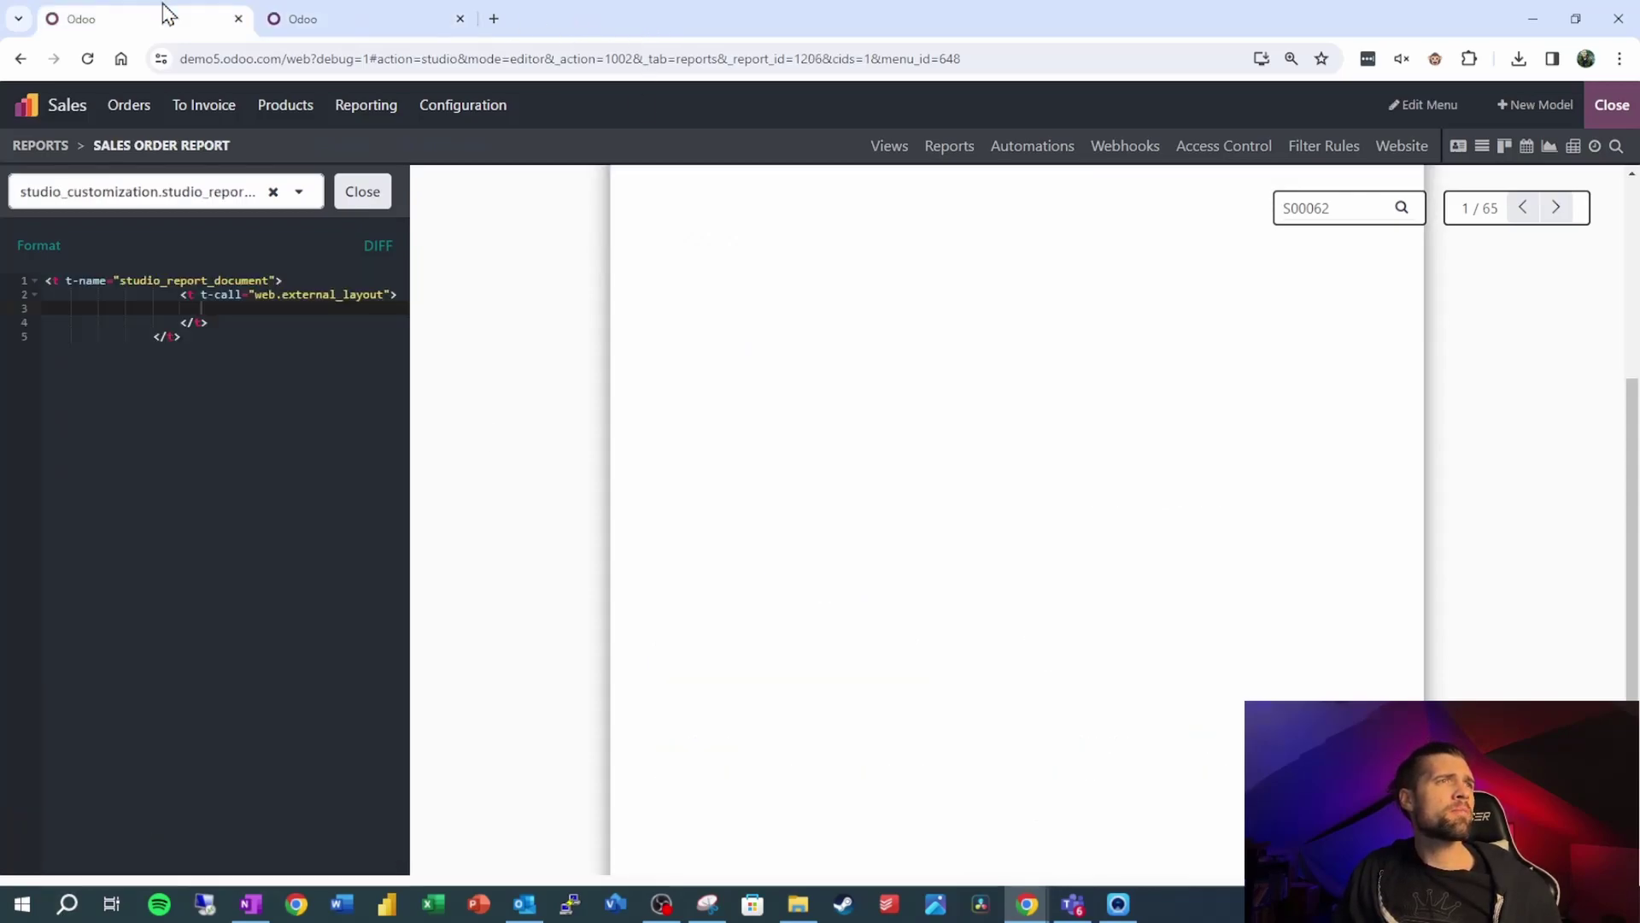
{"action": "left_click", "coordinate": [299, 191]}
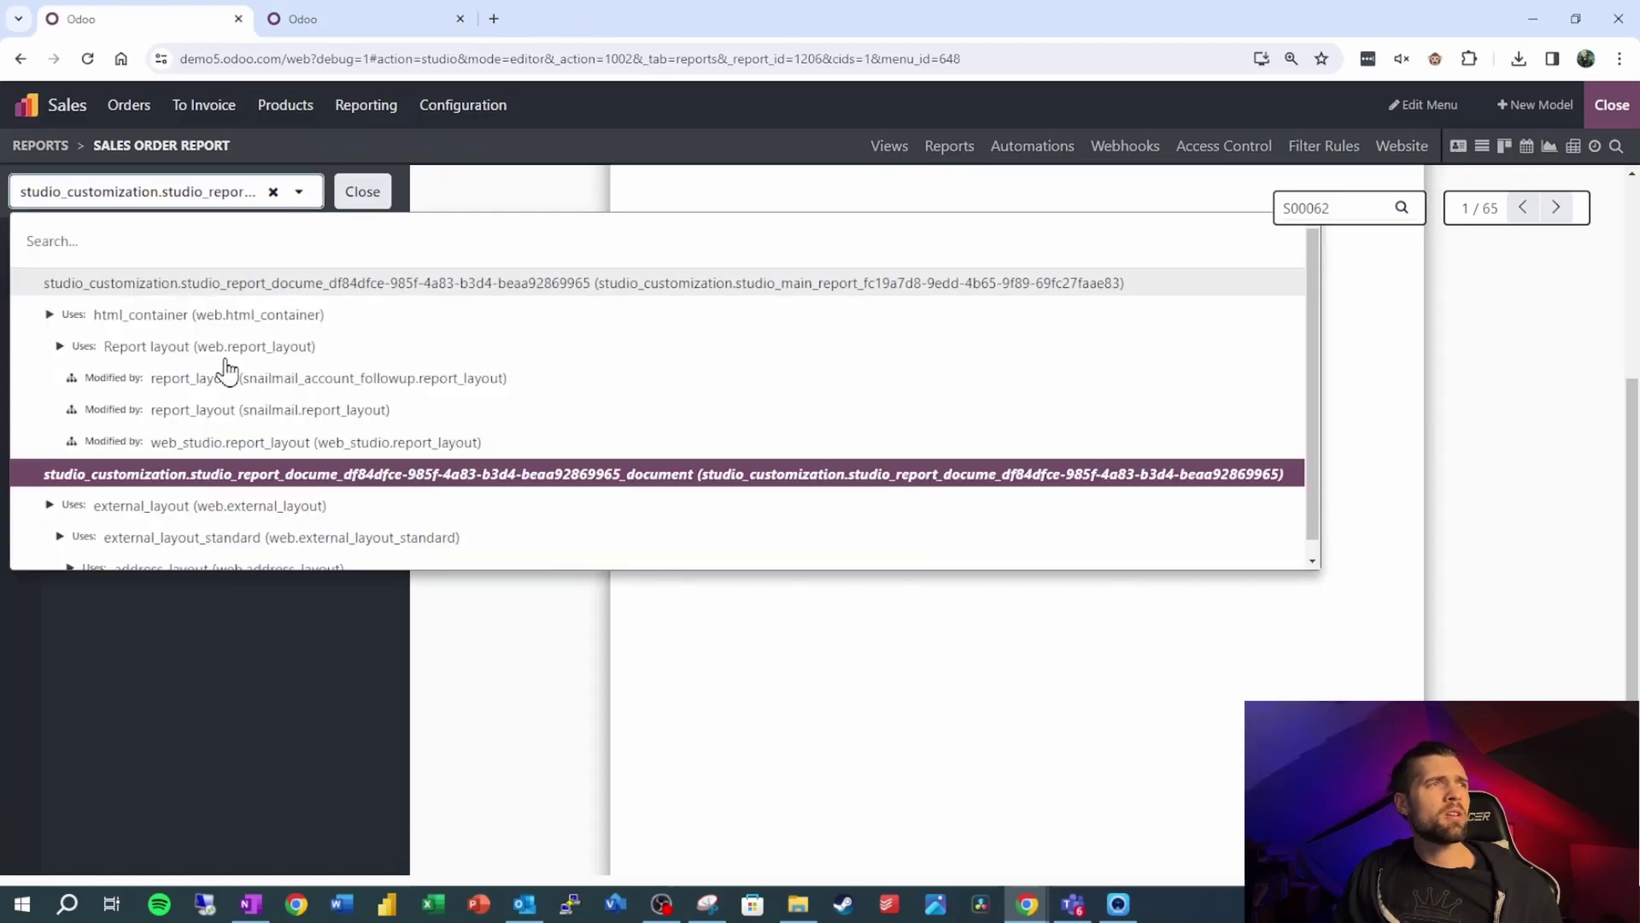
{"action": "left_click", "coordinate": [181, 471]}
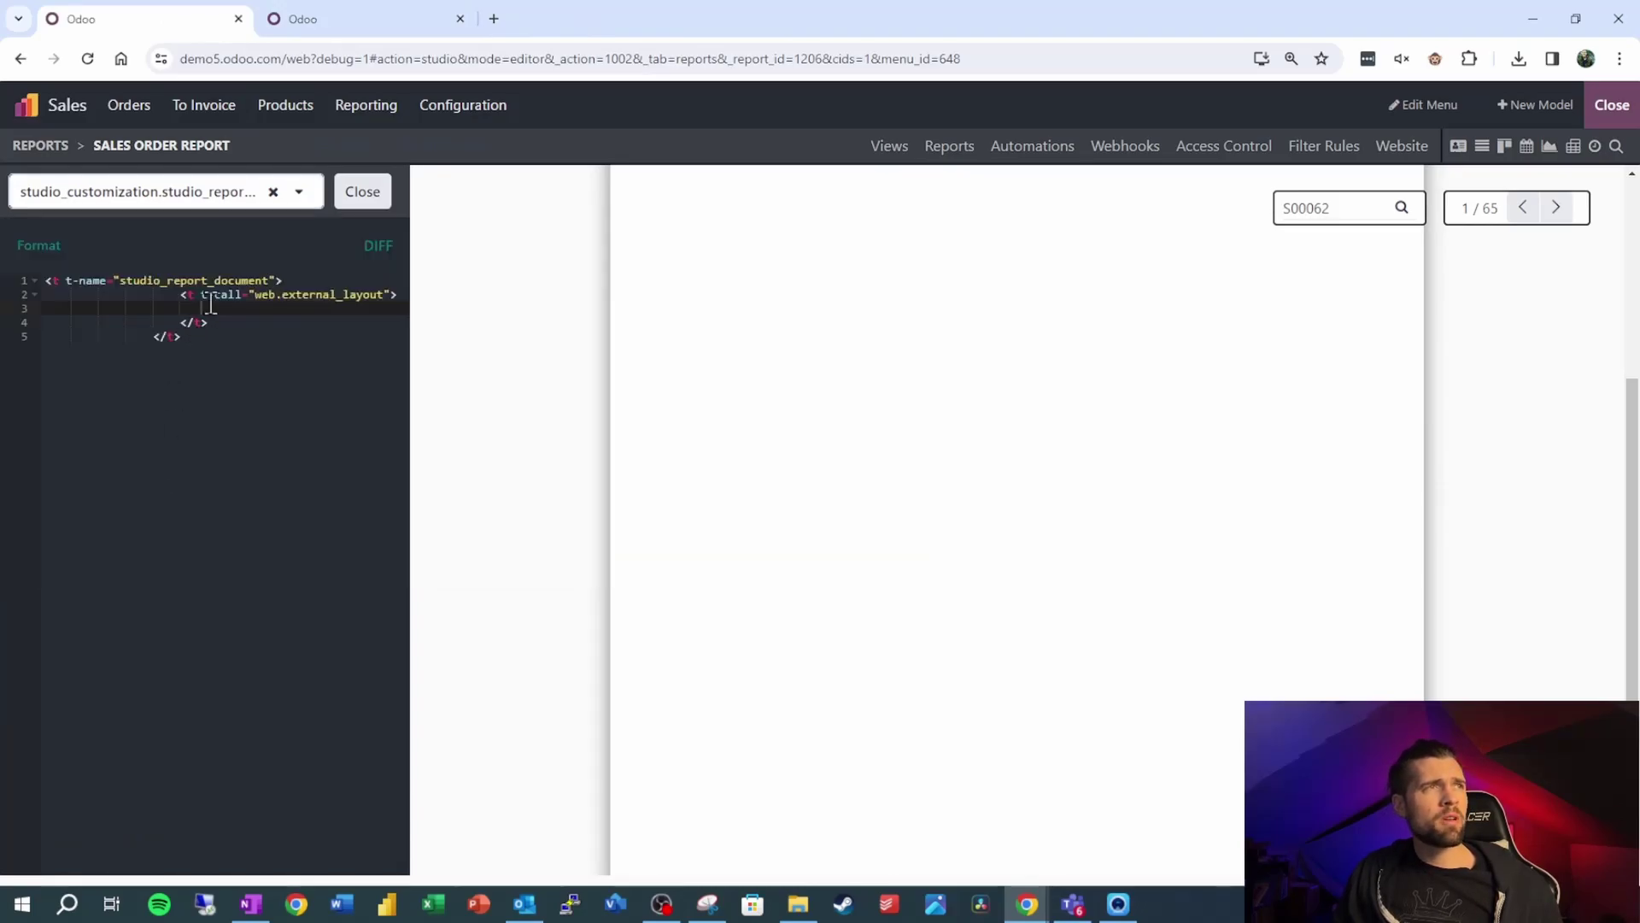
{"action": "key", "text": "ctrl+v"}
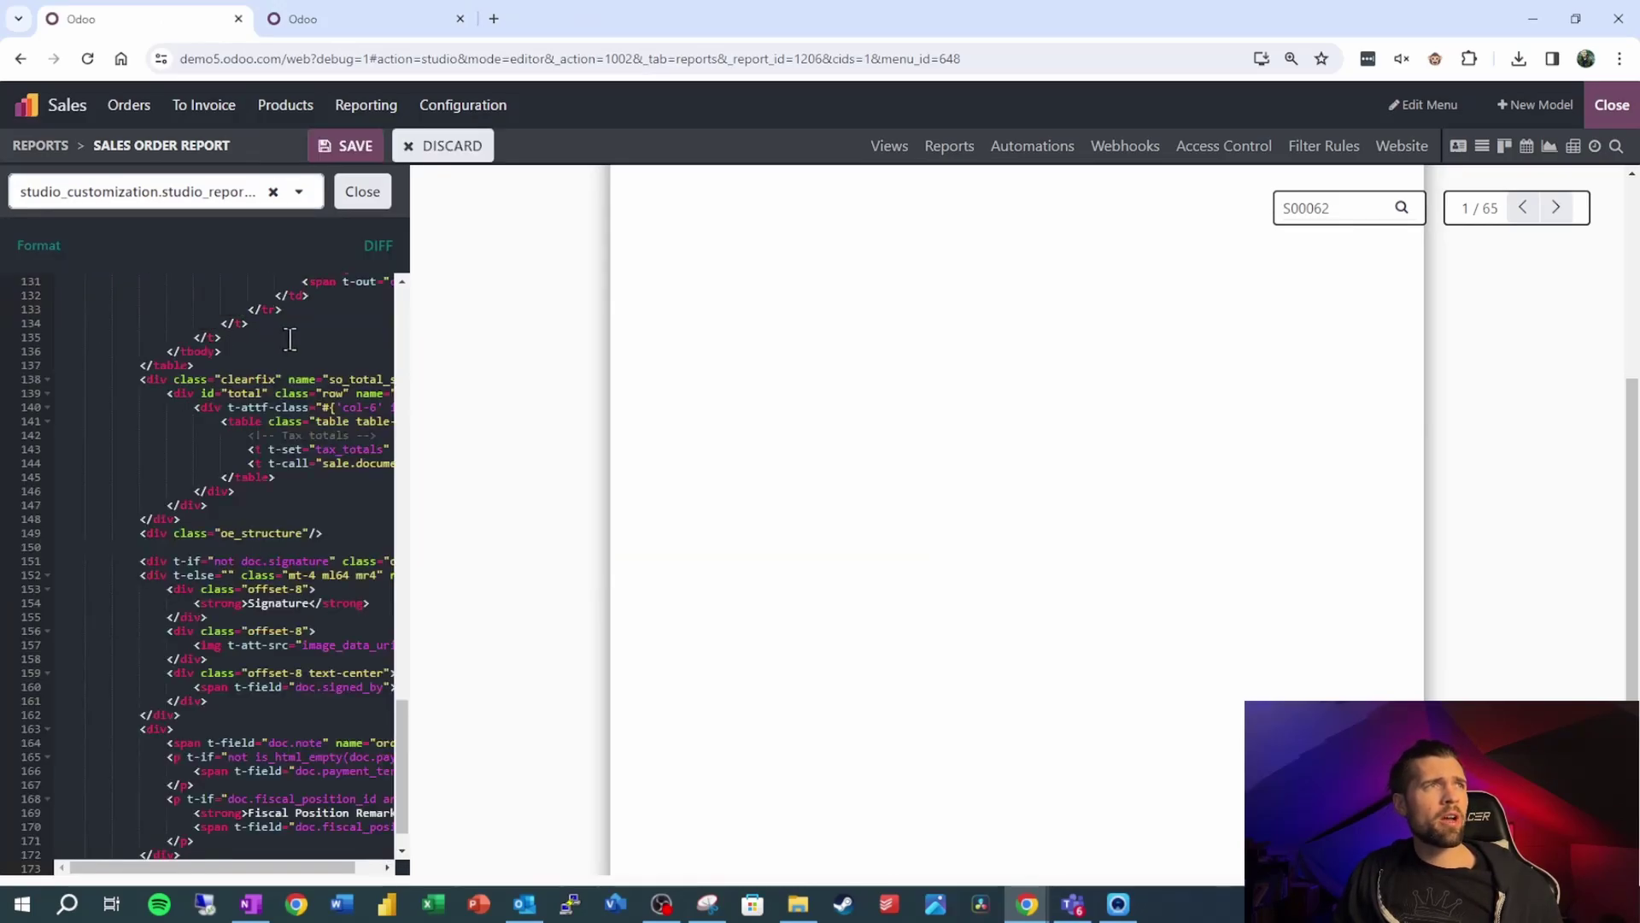
{"action": "left_click", "coordinate": [354, 151]}
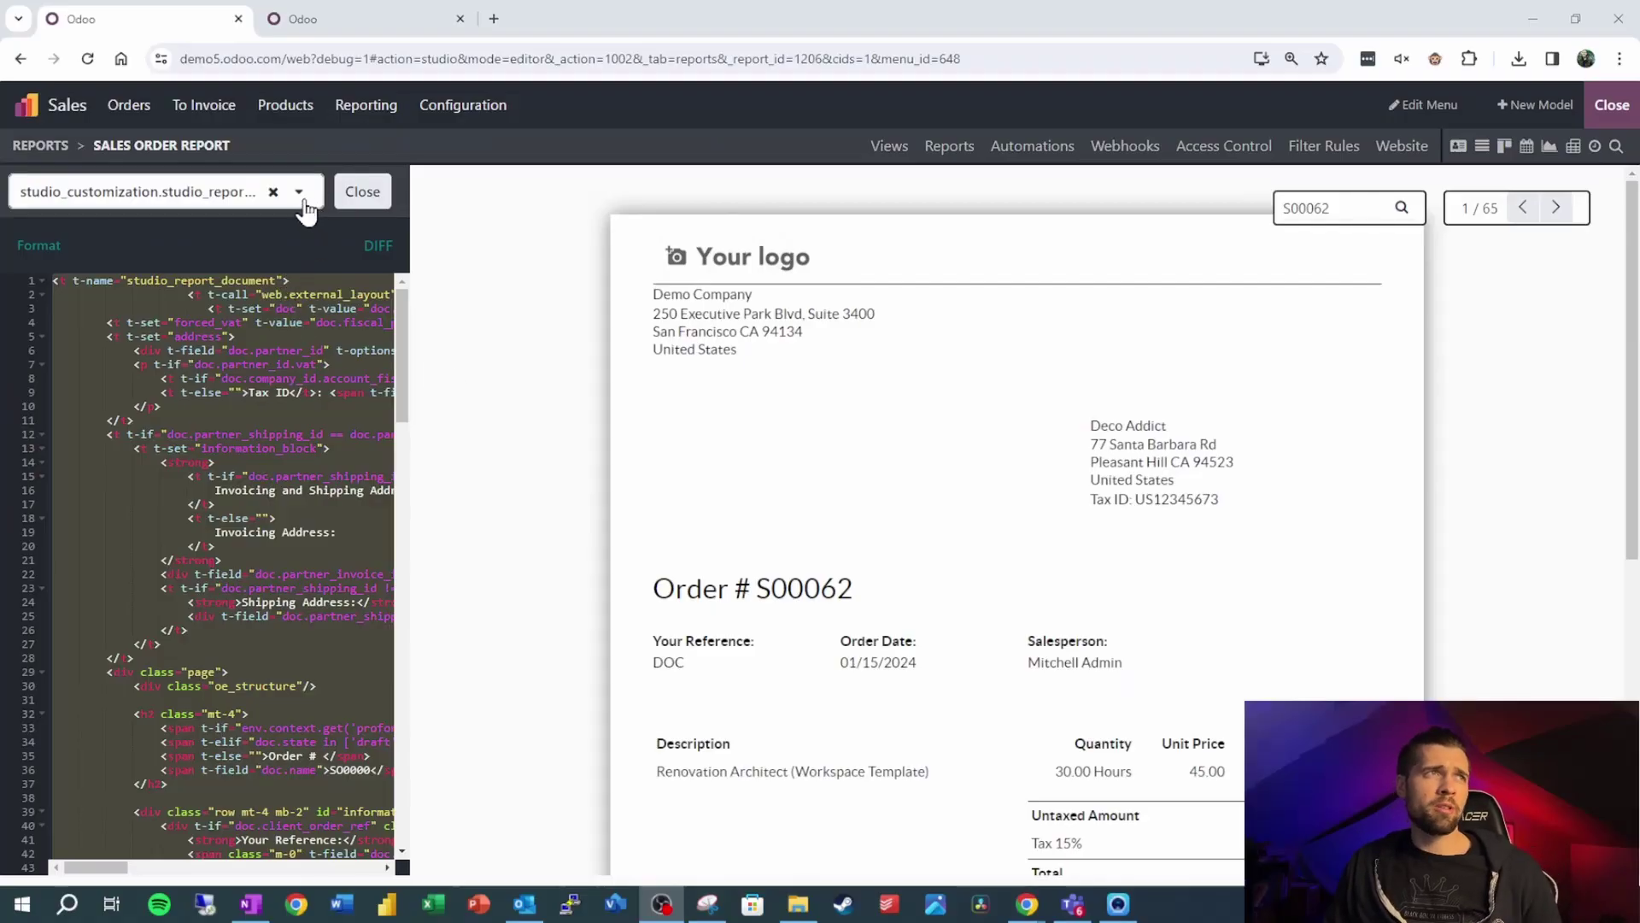
{"action": "left_click", "coordinate": [299, 193]}
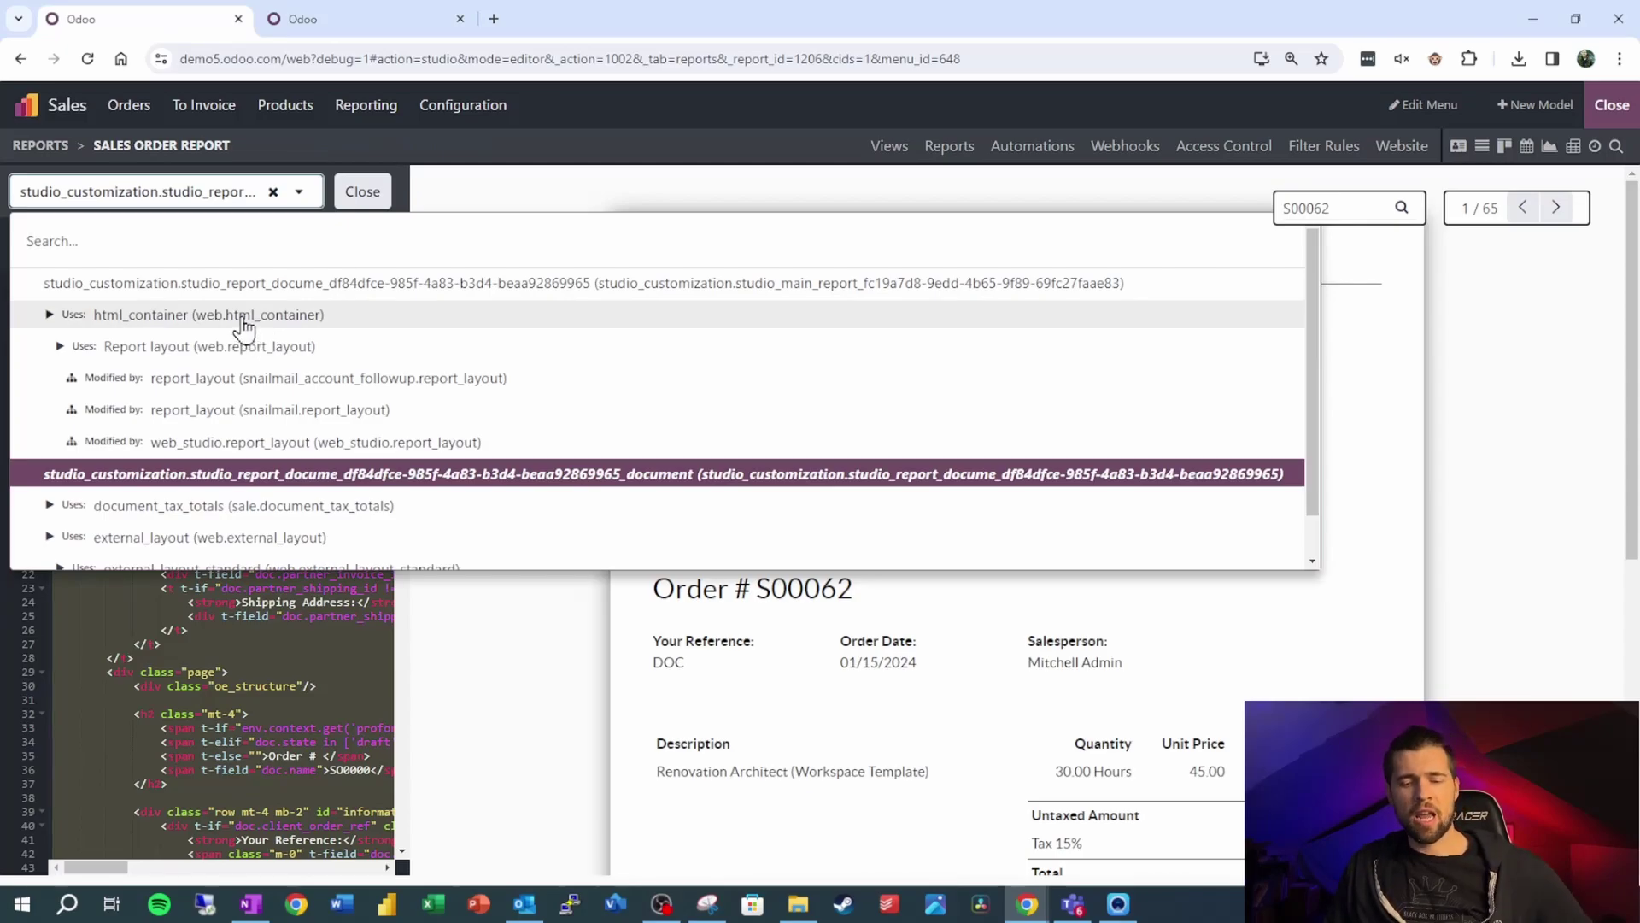
{"action": "scroll", "coordinate": [248, 342], "scroll_direction": "down", "scroll_amount": 1}
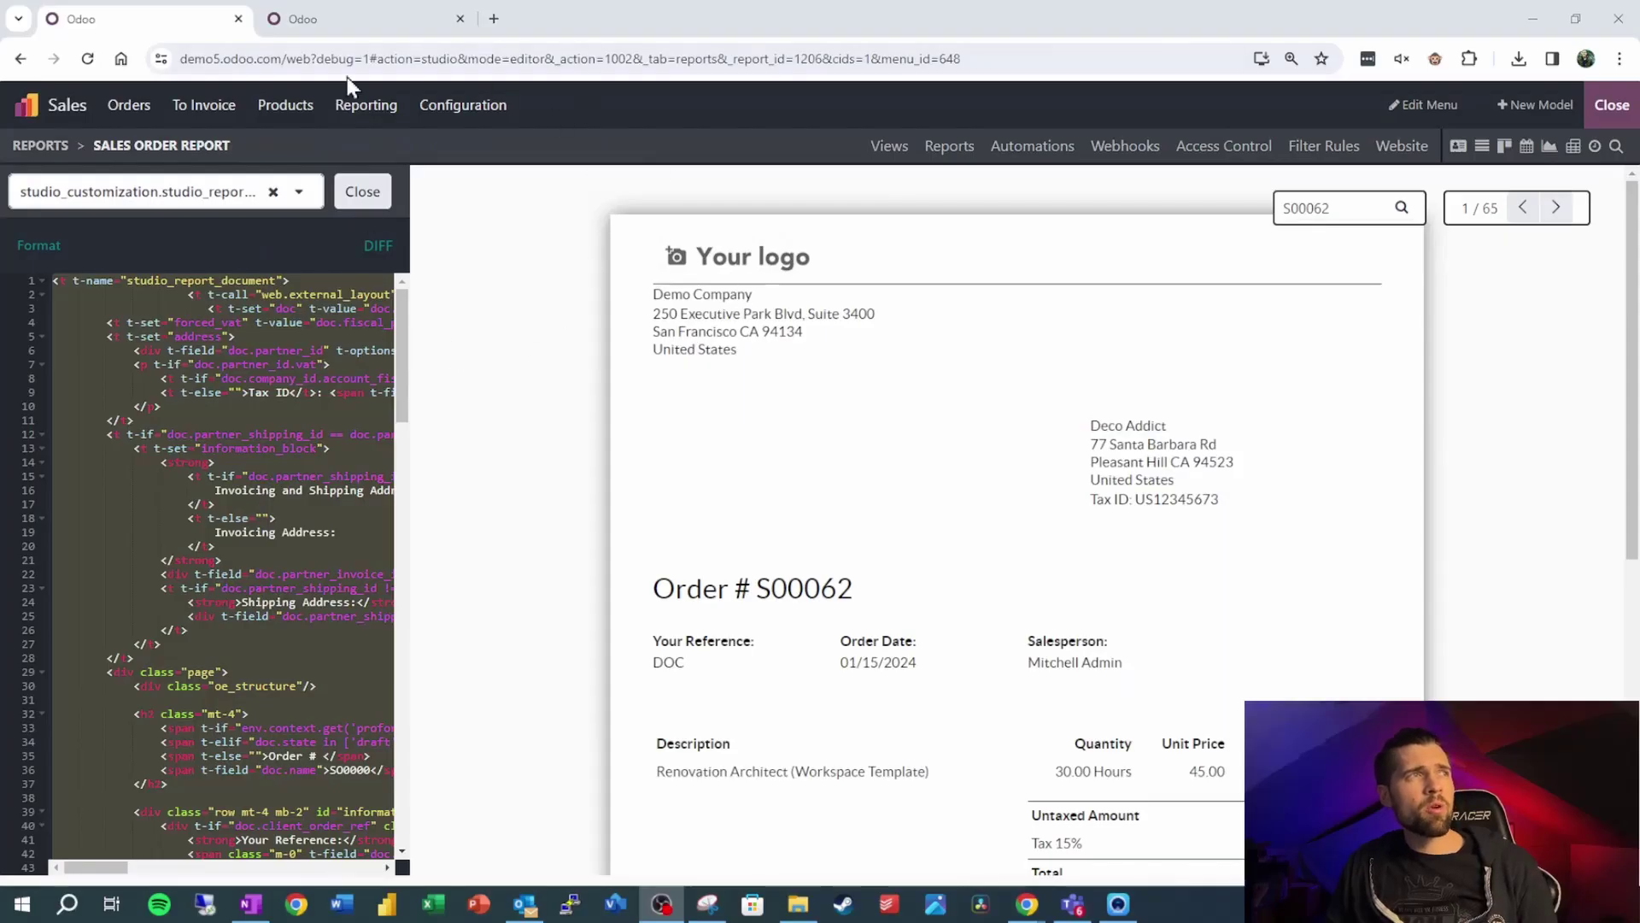
- Open the Sales Order Report and replace its report name with Quotation V1
{"action": "left_click", "coordinate": [59, 147]}
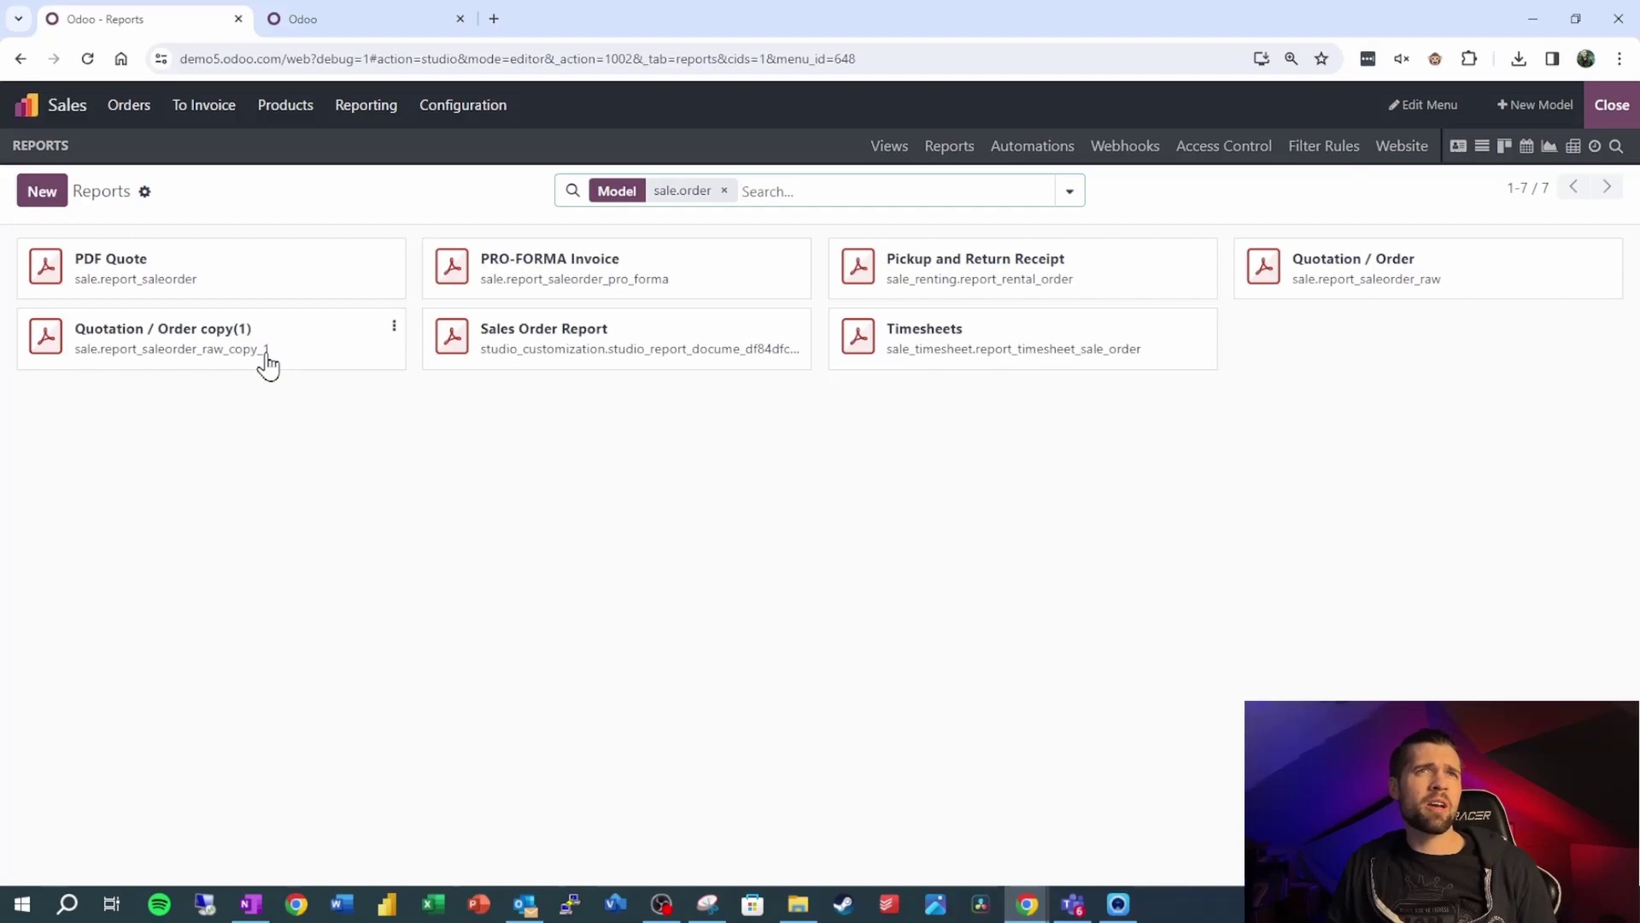
{"action": "left_click", "coordinate": [800, 333]}
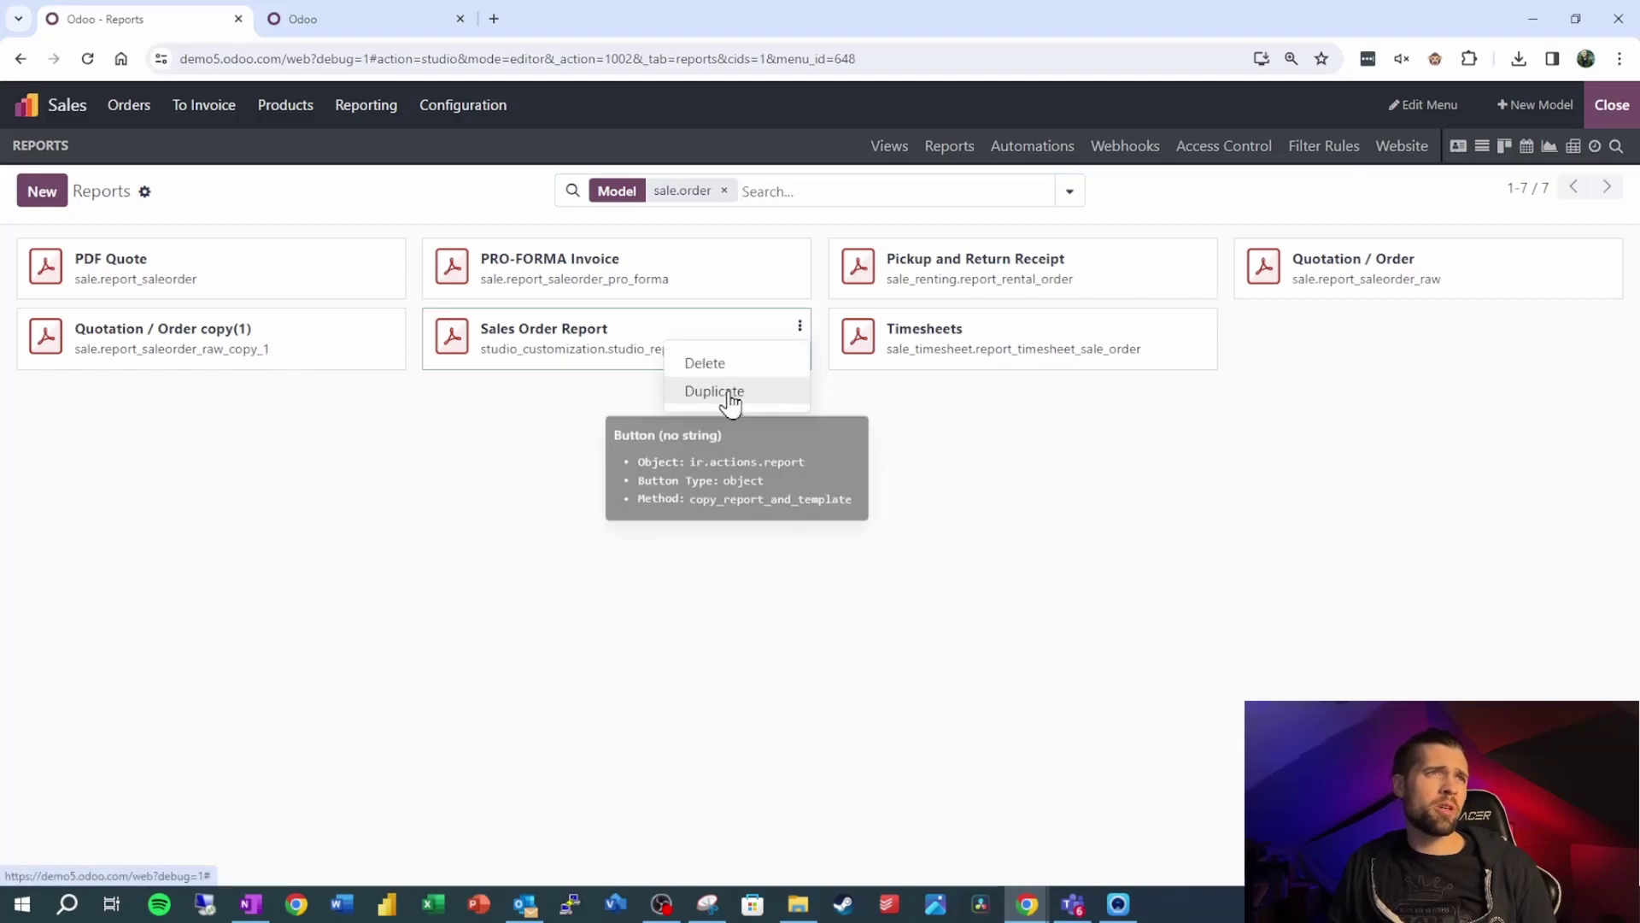
{"action": "left_click", "coordinate": [663, 336]}
{"action": "triple_click", "coordinate": [171, 225]}
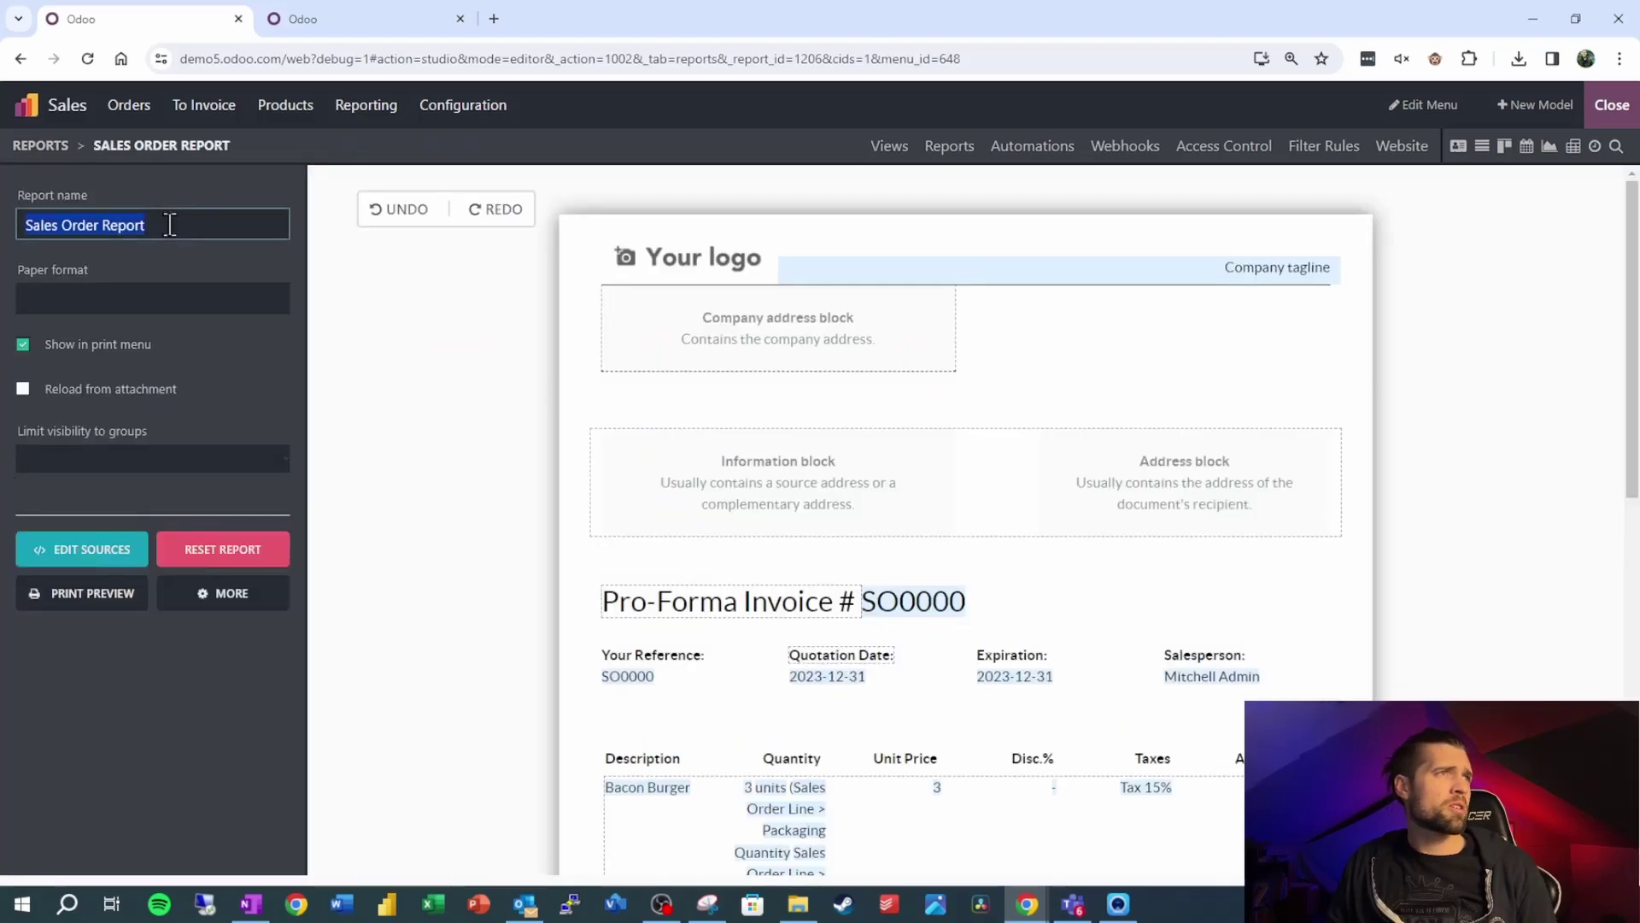
{"action": "type", "text": "q"}
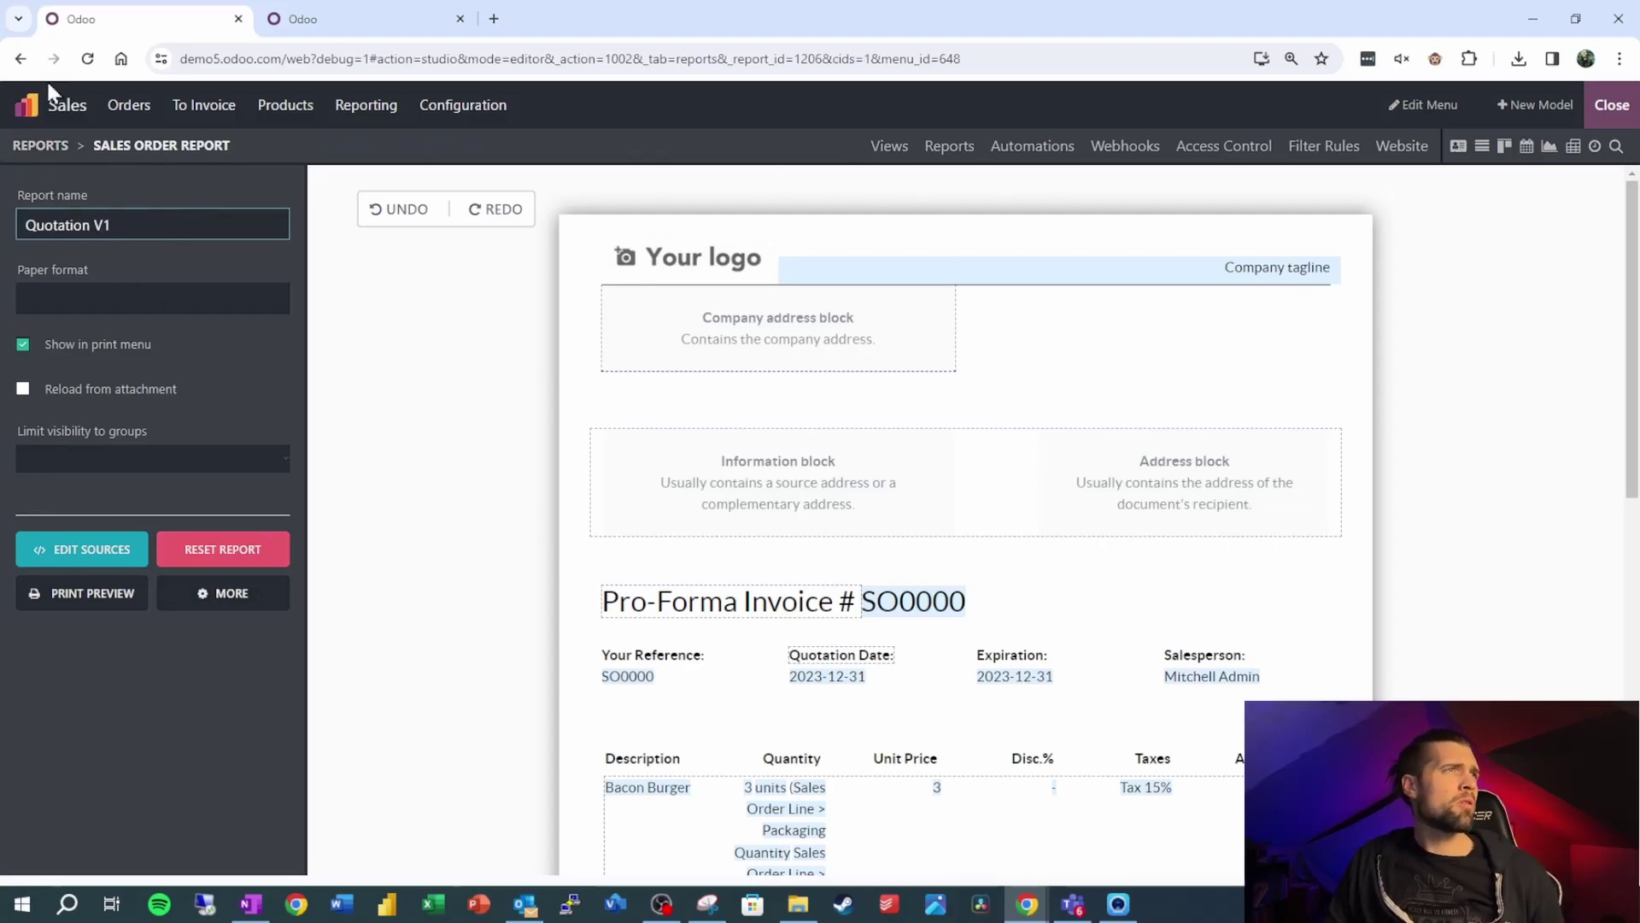
- Reload the sales reports list and duplicate the Quotation V1 report
{"action": "left_click", "coordinate": [56, 146]}
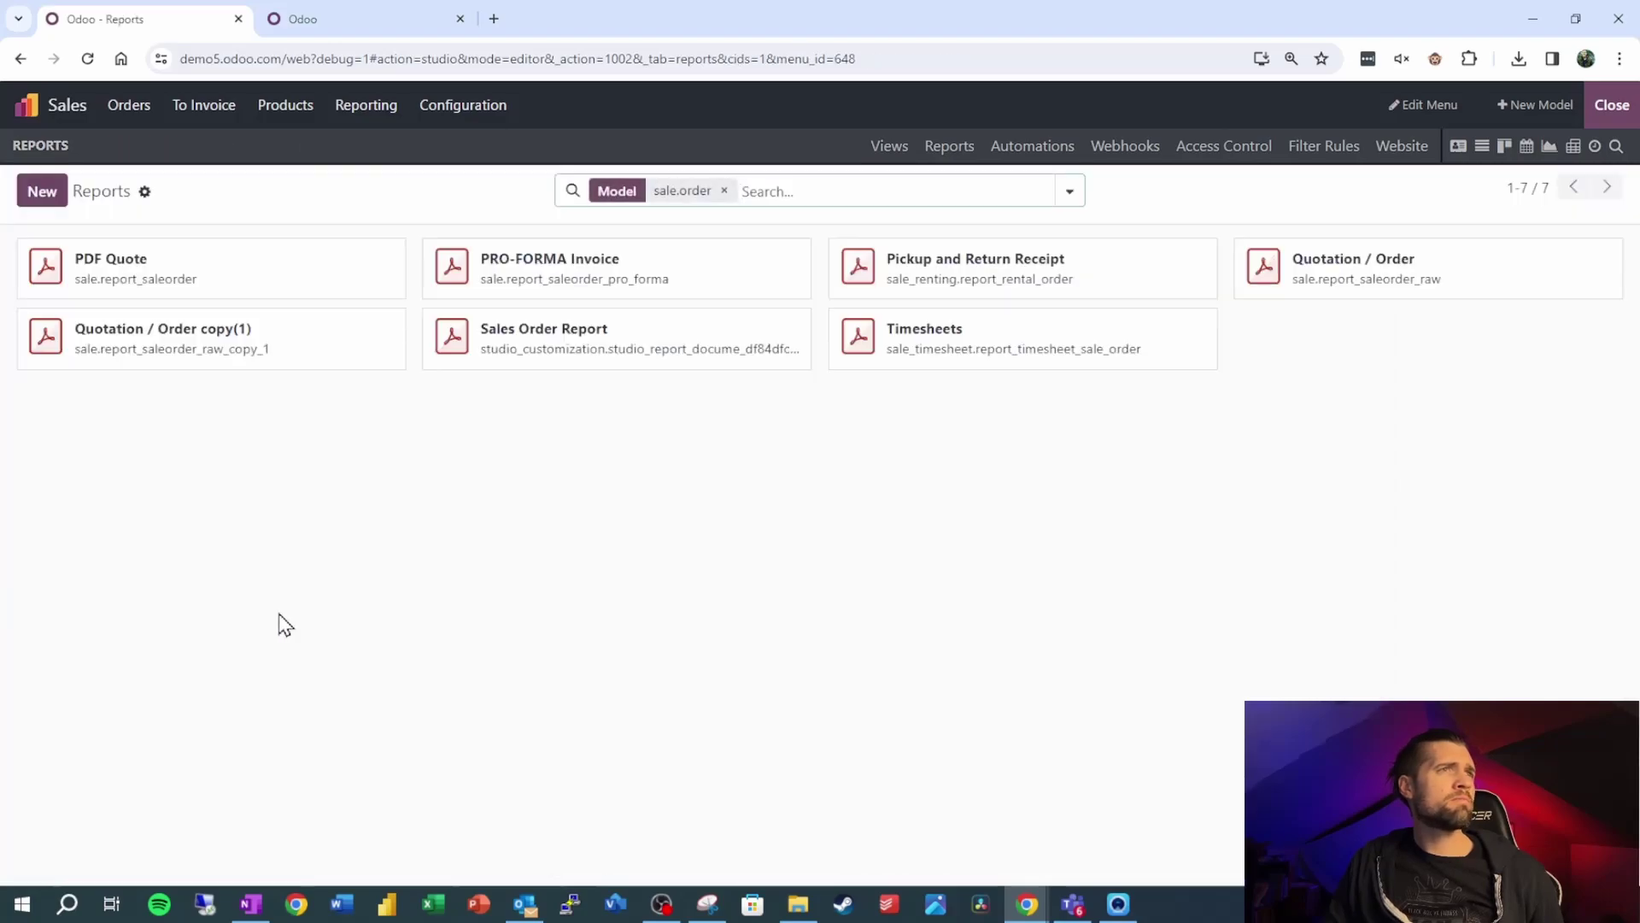
{"action": "left_click", "coordinate": [88, 60]}
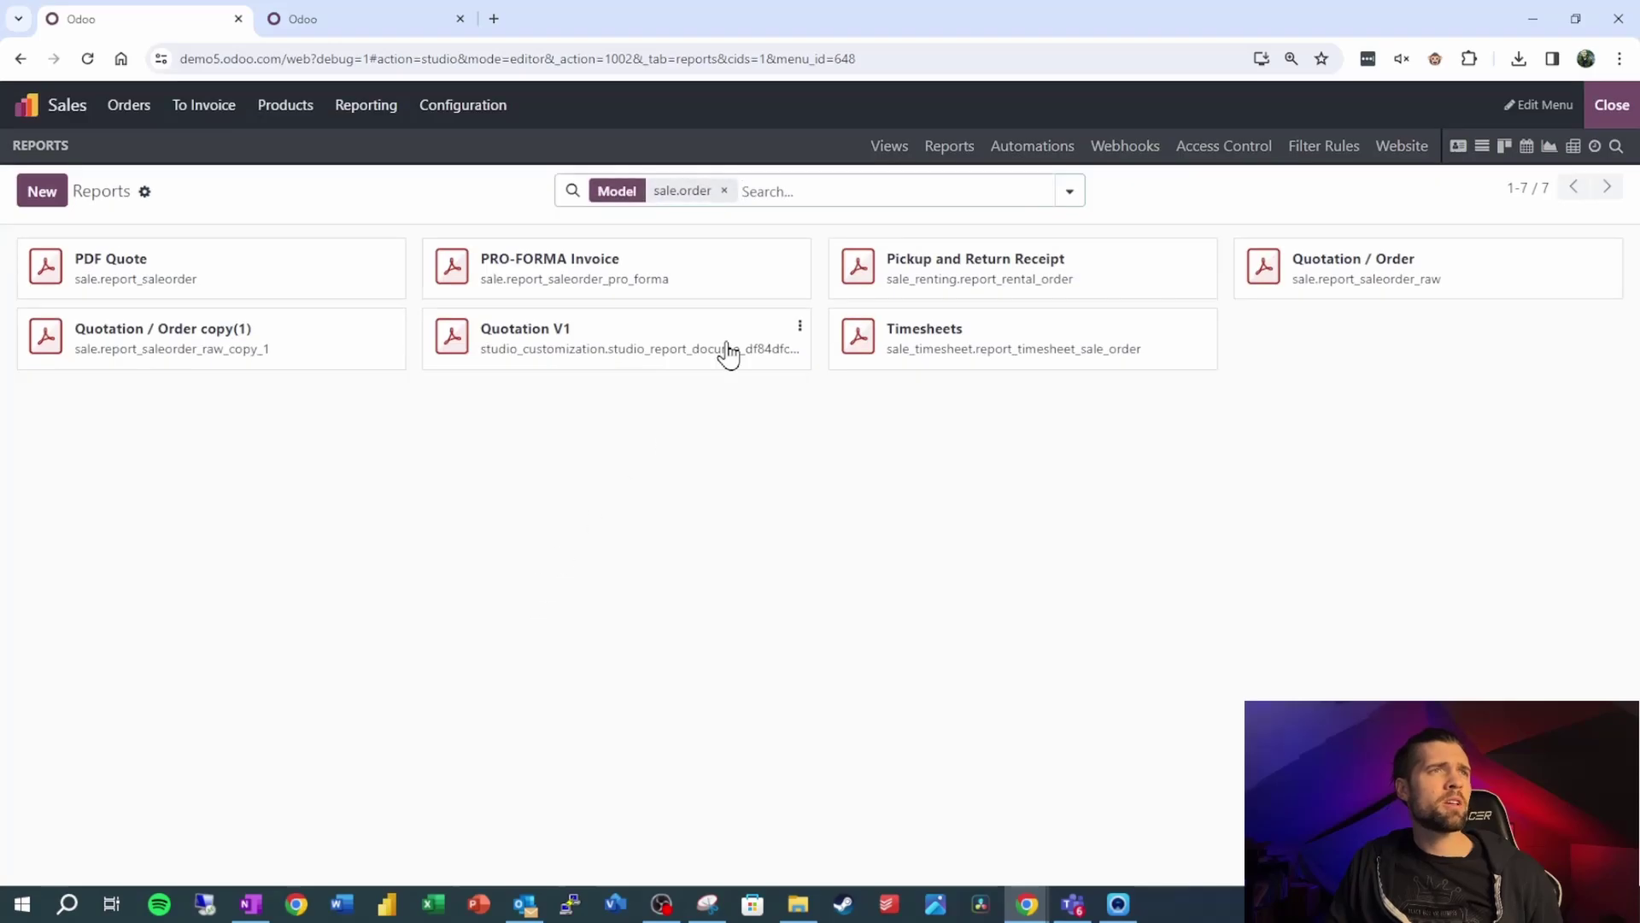
{"action": "left_click", "coordinate": [801, 333]}
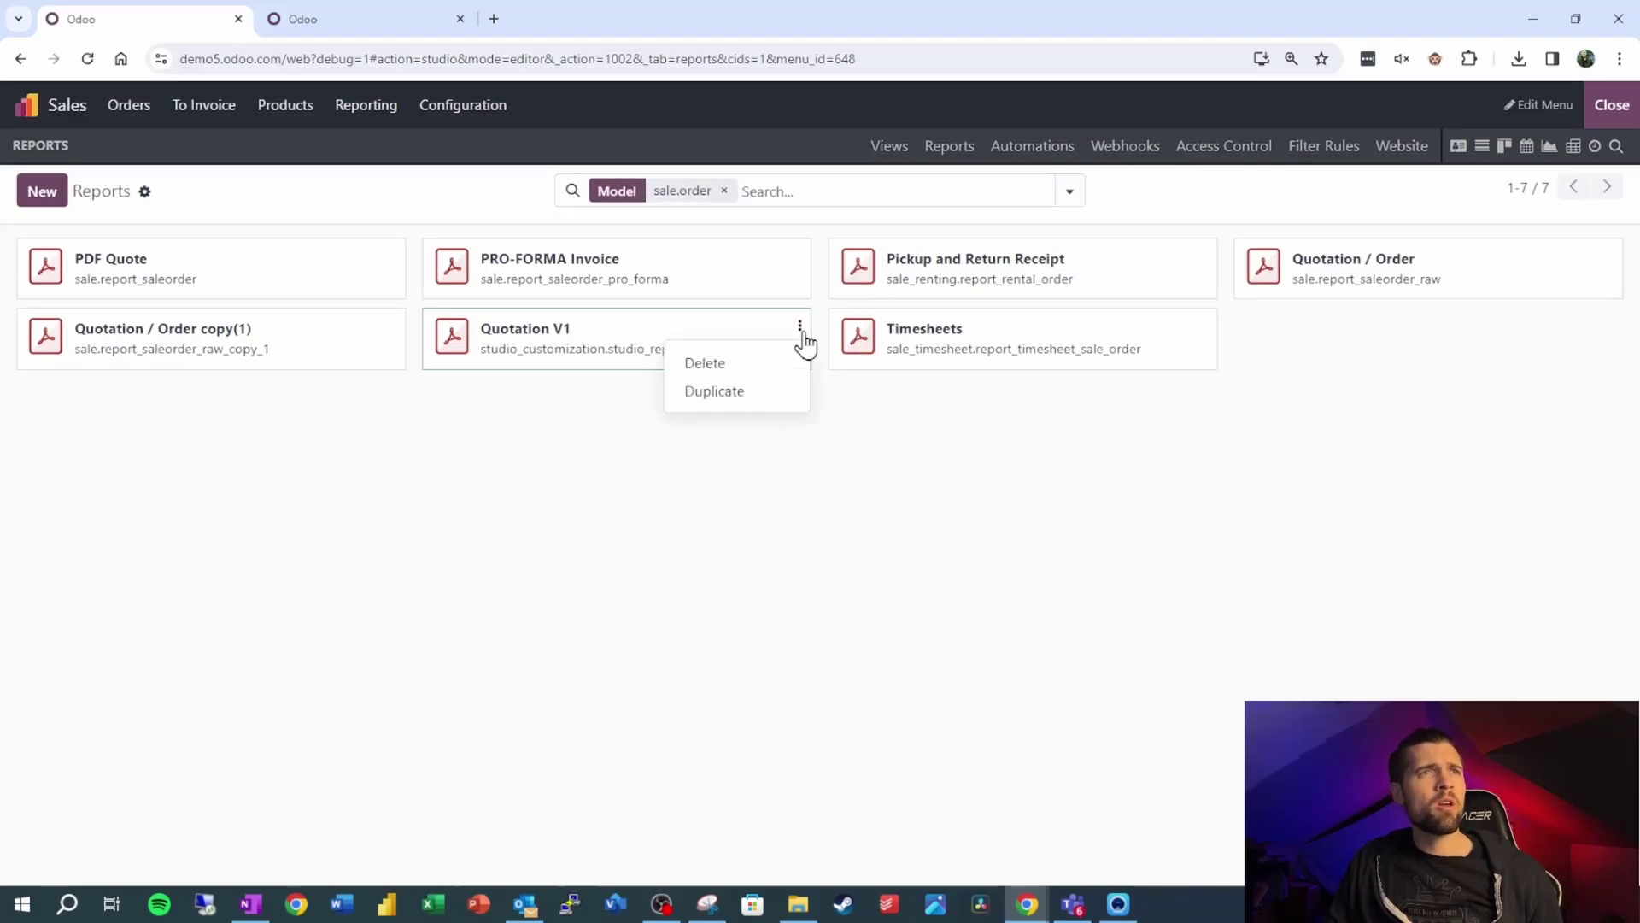
{"action": "left_click", "coordinate": [748, 404]}
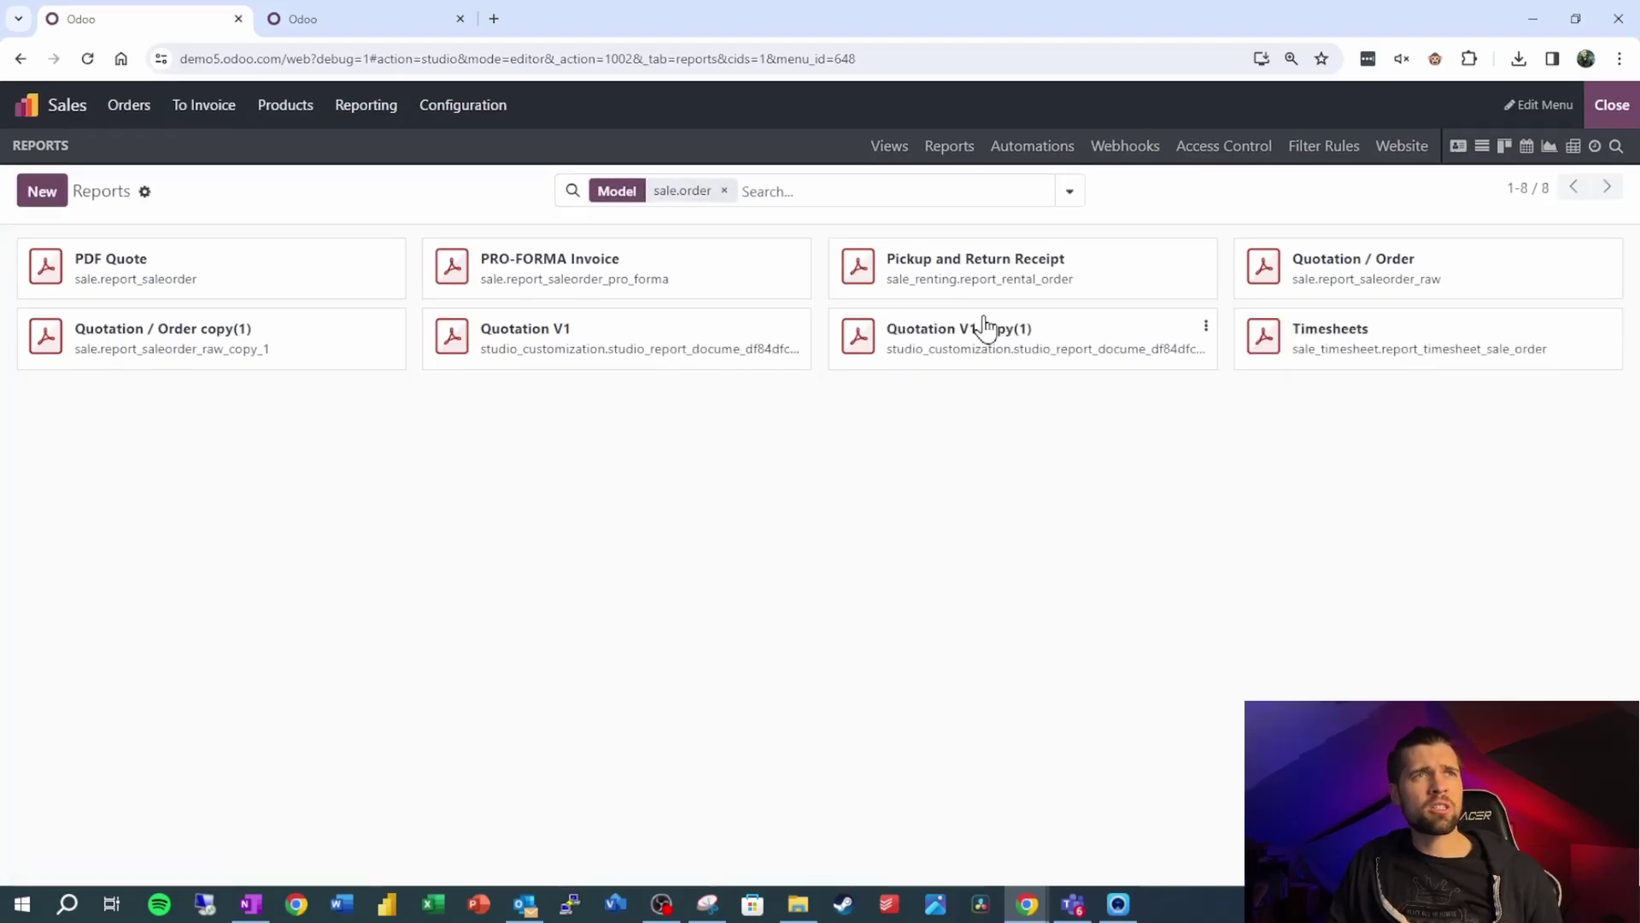
- Open the Quotation V1 copy(1) report and delete the copy(1) suffix from its name
{"action": "left_click", "coordinate": [982, 346]}
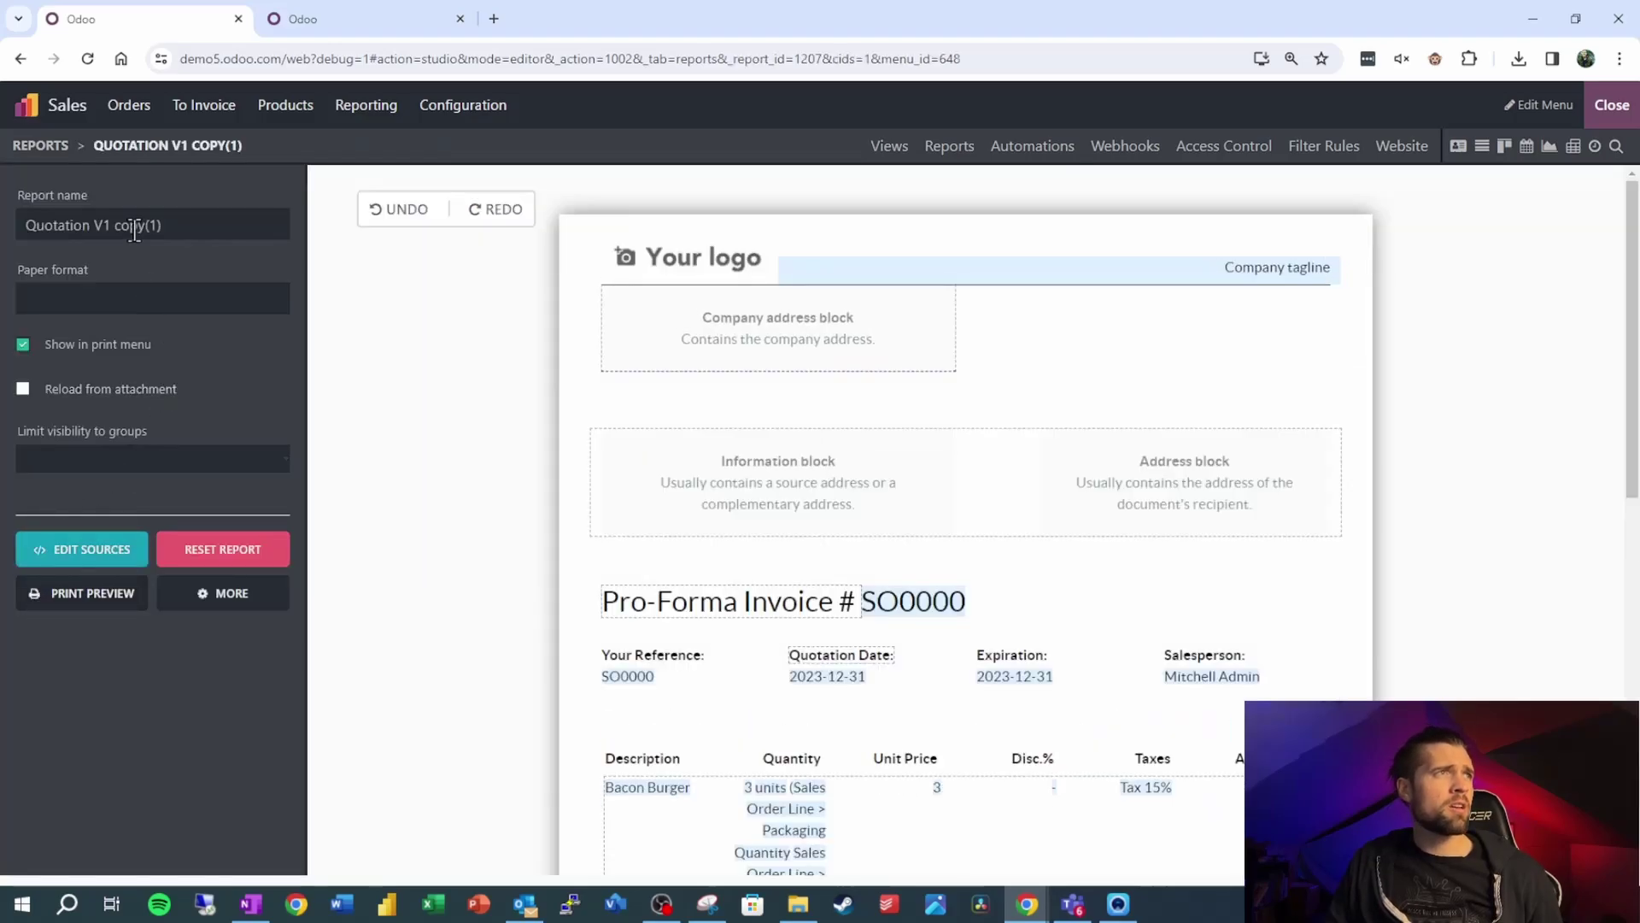
{"action": "left_click_drag", "start_coordinate": [114, 226], "coordinate": [172, 225]}
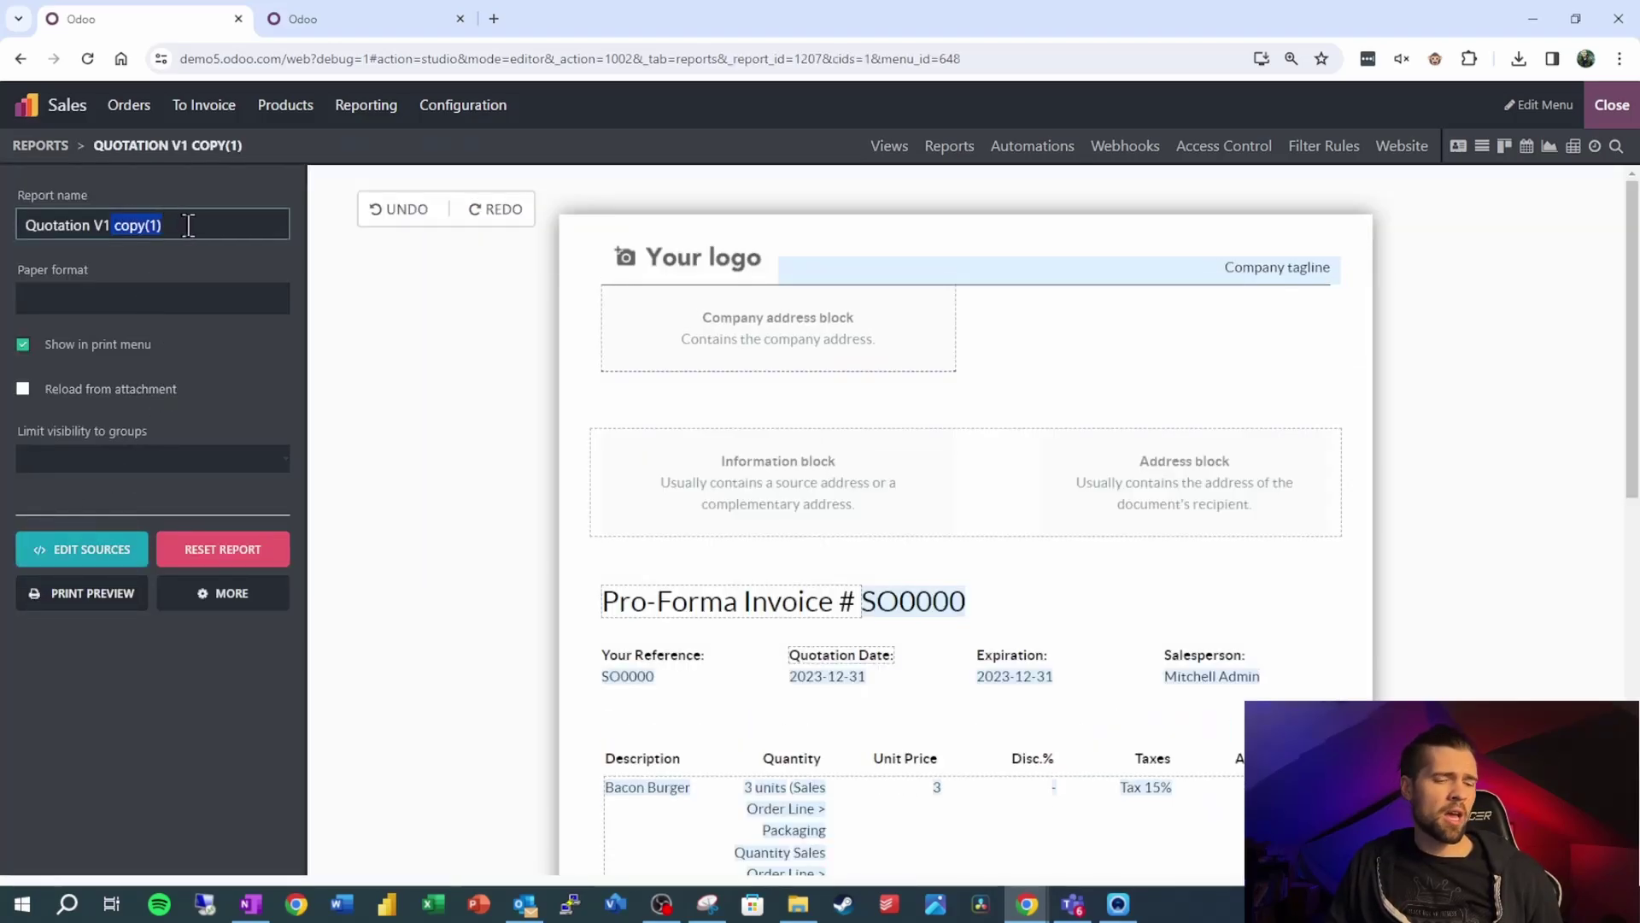
{"action": "key", "text": "BackSpace"}
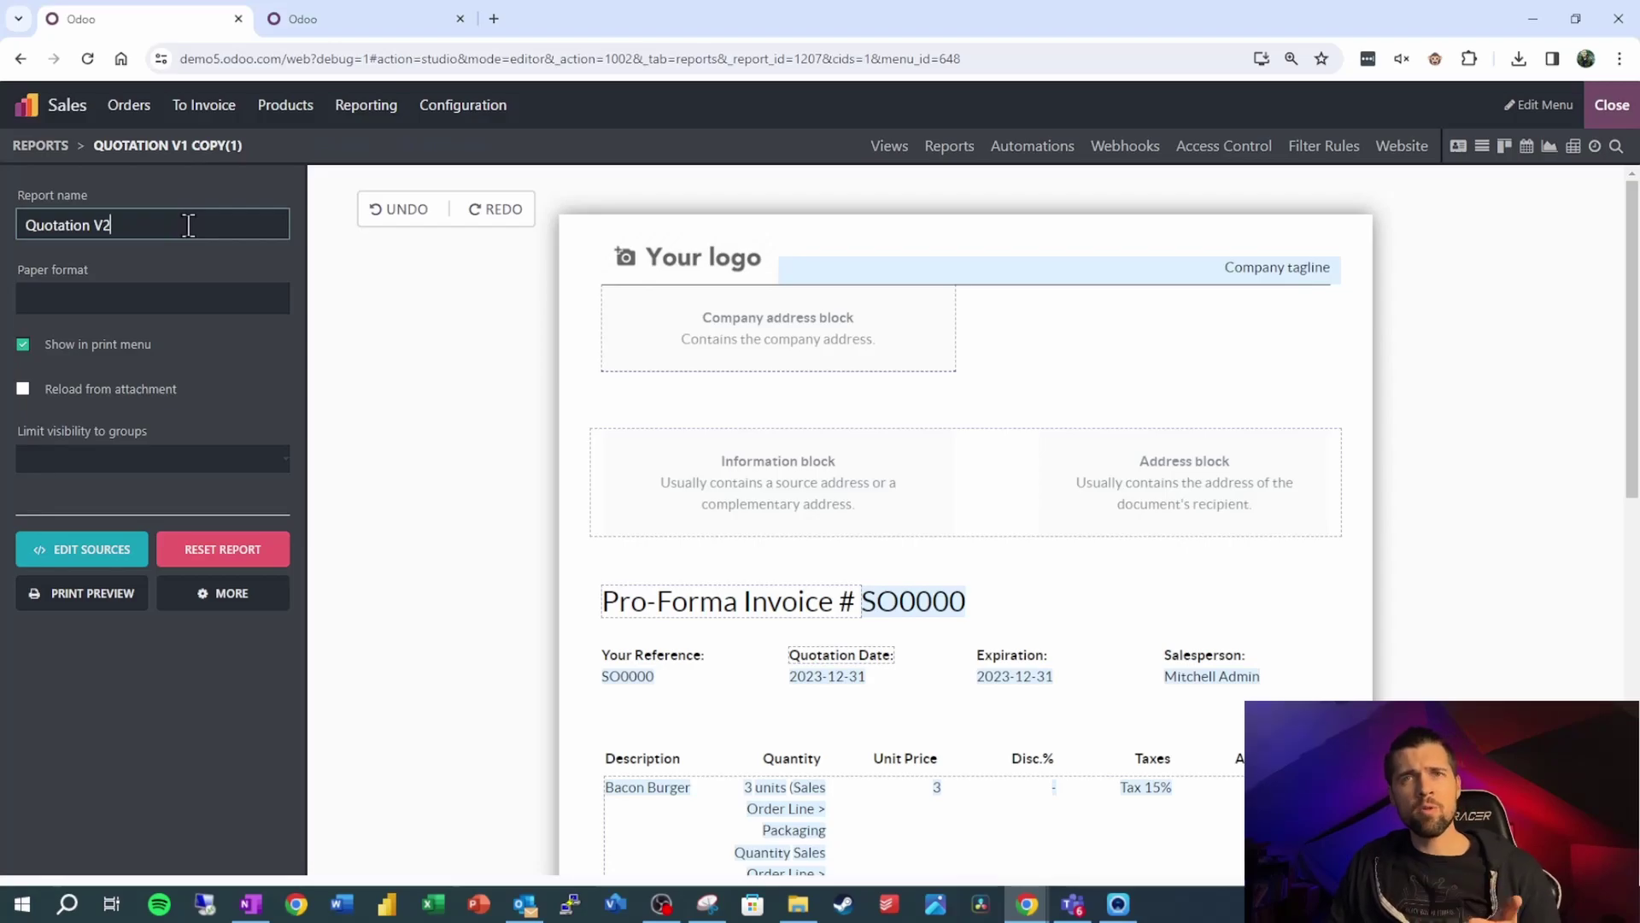